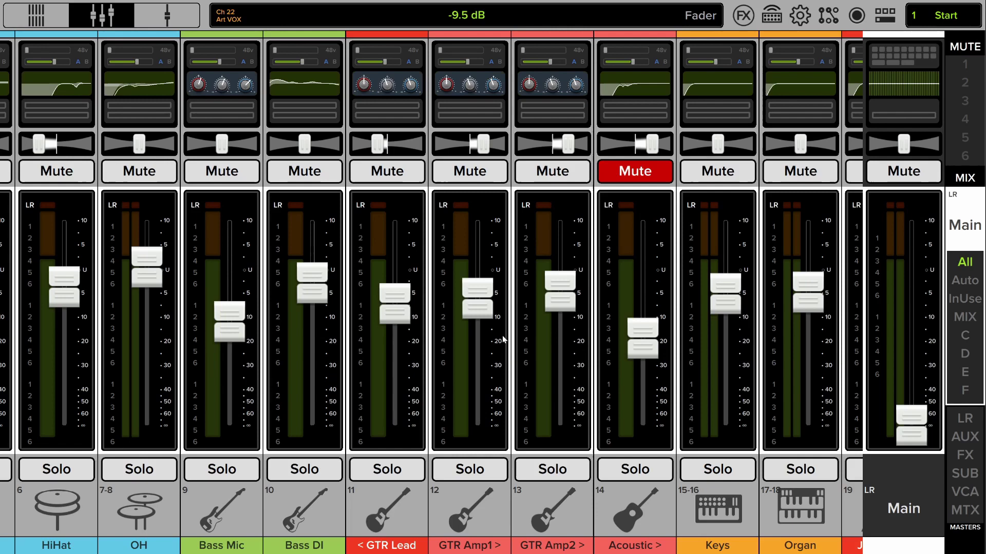
Swipe through all channel, return, FX and sub strips in the All view.
{"action": "scroll", "coordinate": [432, 389], "scroll_direction": "left", "scroll_amount": 10}
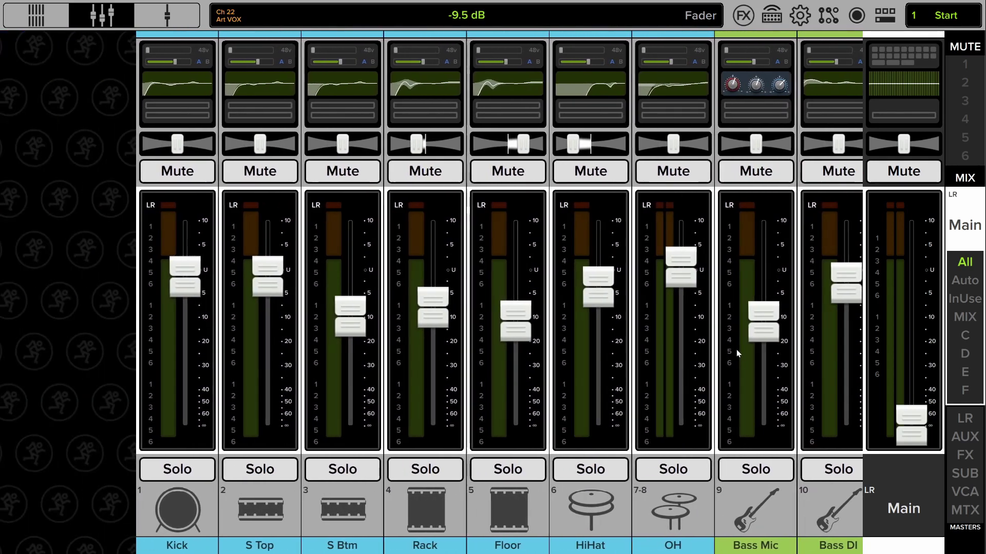
{"action": "scroll", "coordinate": [669, 355], "scroll_direction": "right", "scroll_amount": 5}
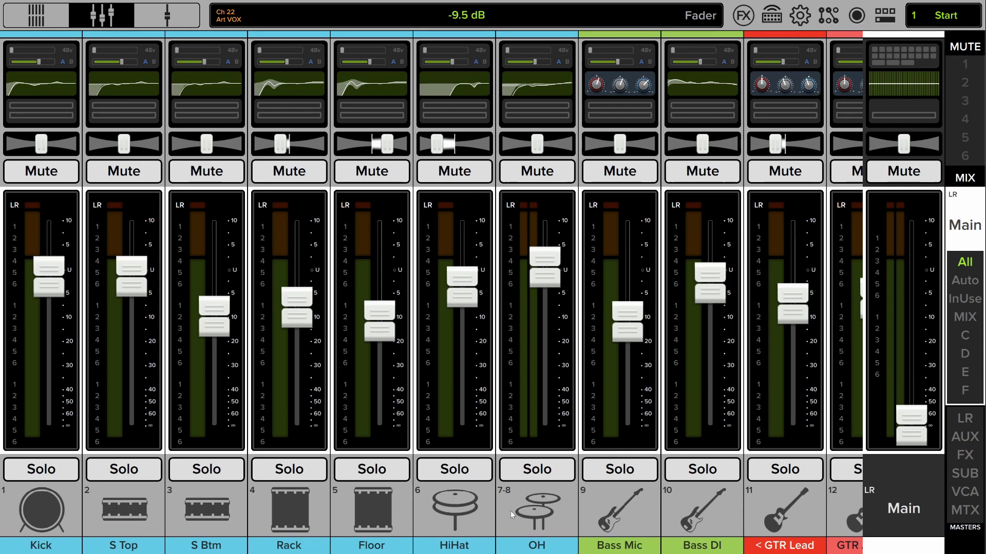
{"action": "left_click_drag", "start_coordinate": [661, 510], "coordinate": [485, 514]}
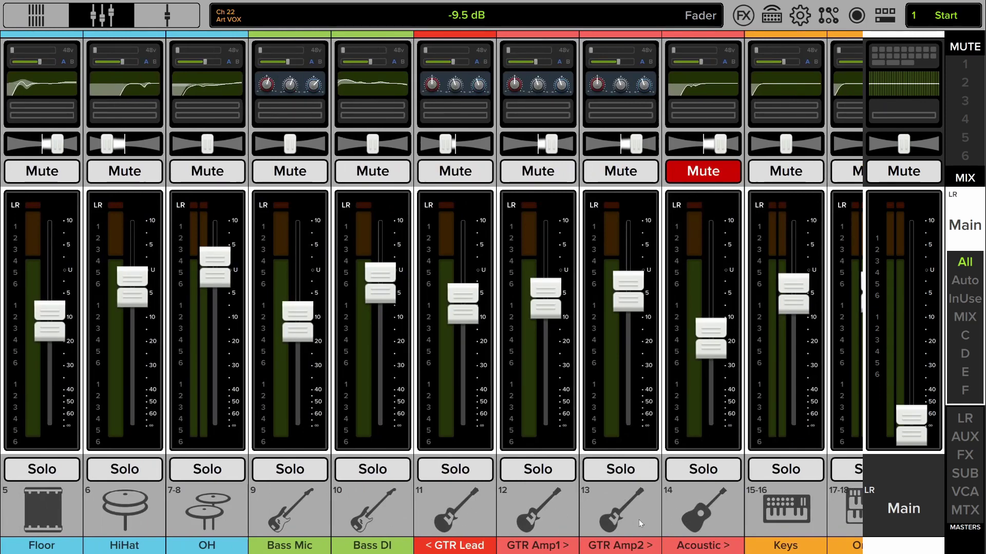
{"action": "left_click_drag", "start_coordinate": [639, 519], "coordinate": [422, 514]}
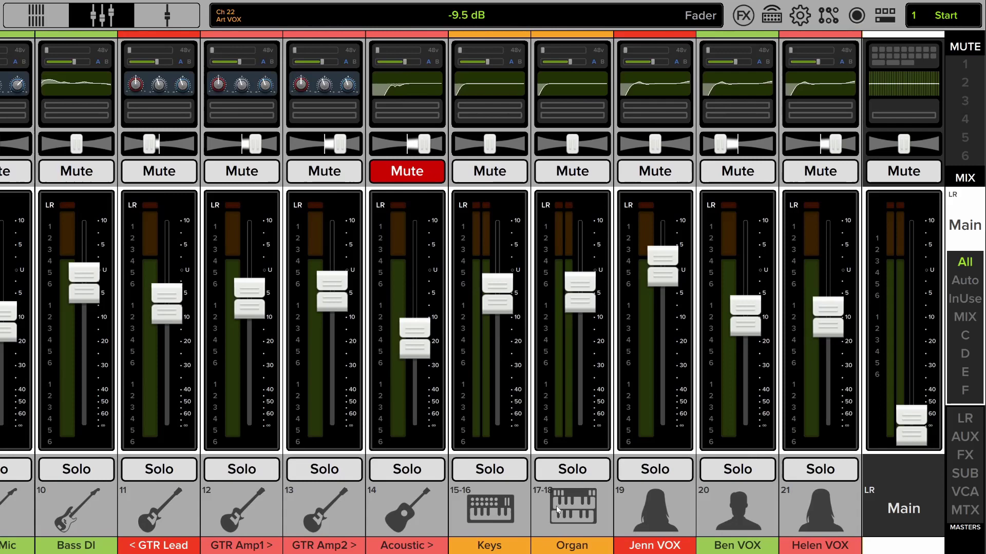
{"action": "left_click_drag", "start_coordinate": [734, 508], "coordinate": [505, 507]}
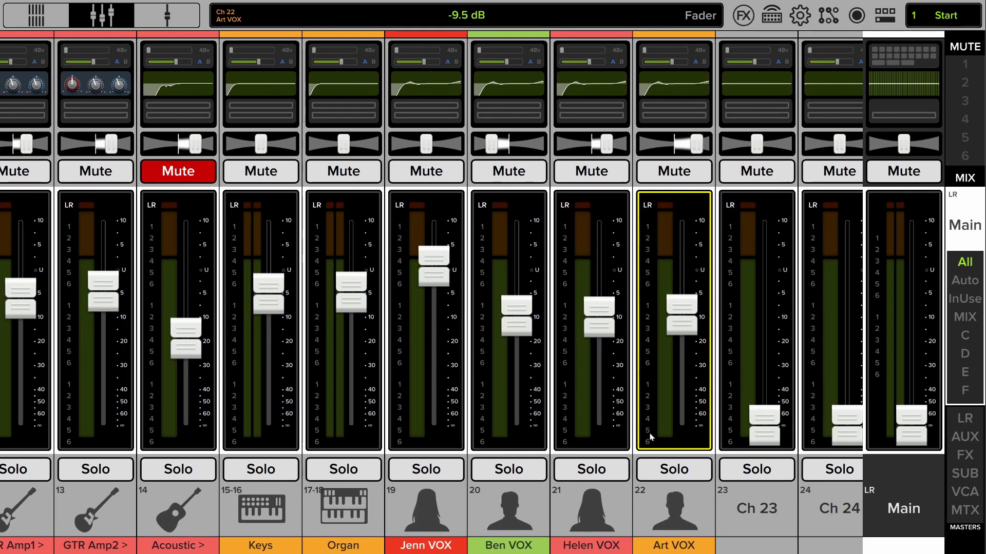
{"action": "left_click_drag", "start_coordinate": [651, 402], "coordinate": [323, 420]}
{"action": "left_click_drag", "start_coordinate": [567, 398], "coordinate": [270, 406]}
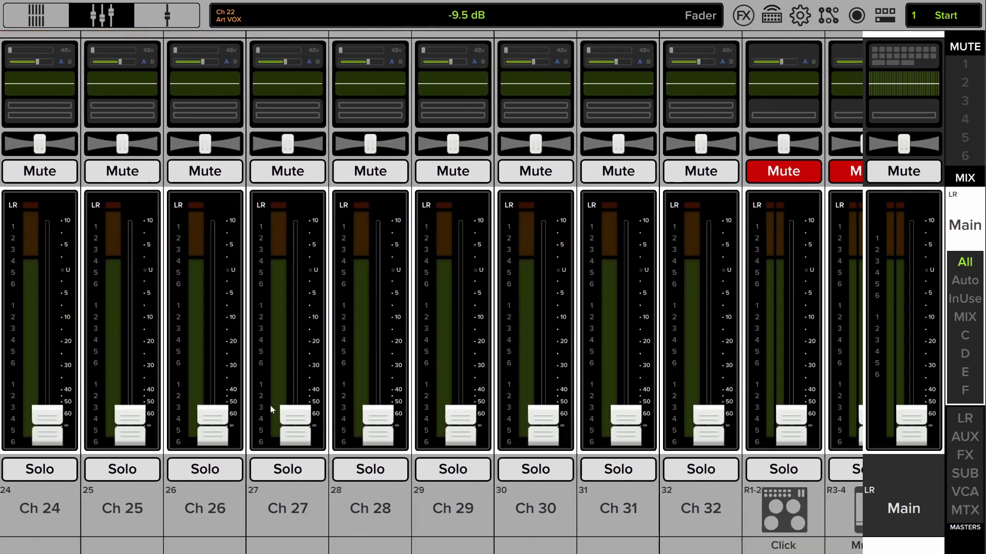
{"action": "left_click_drag", "start_coordinate": [520, 388], "coordinate": [226, 405]}
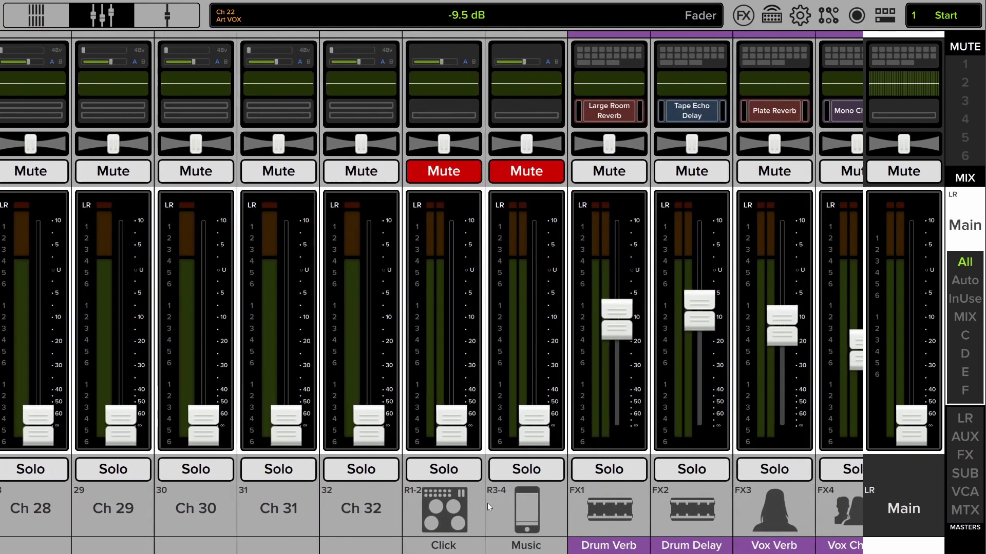
{"action": "left_click_drag", "start_coordinate": [676, 397], "coordinate": [486, 409]}
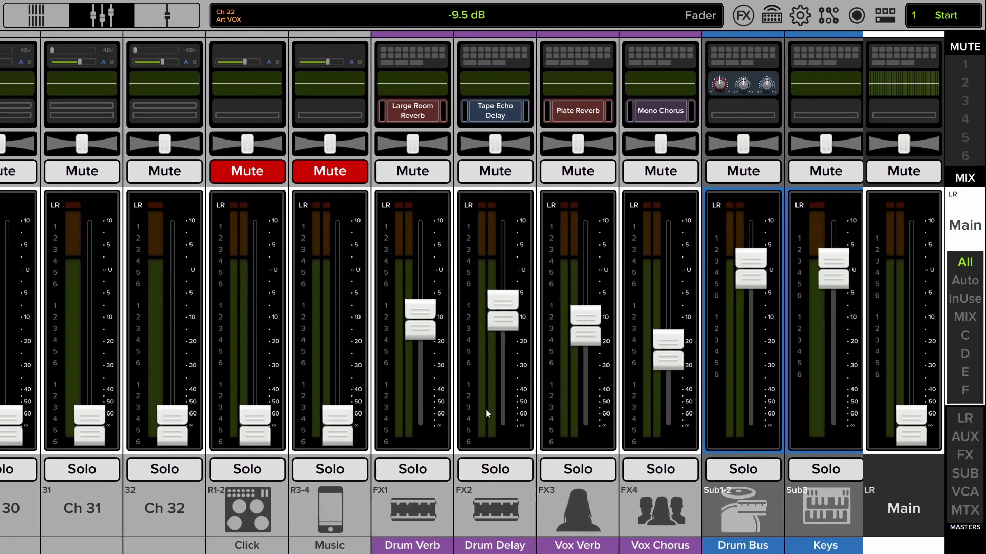
{"action": "left_click_drag", "start_coordinate": [747, 414], "coordinate": [553, 371]}
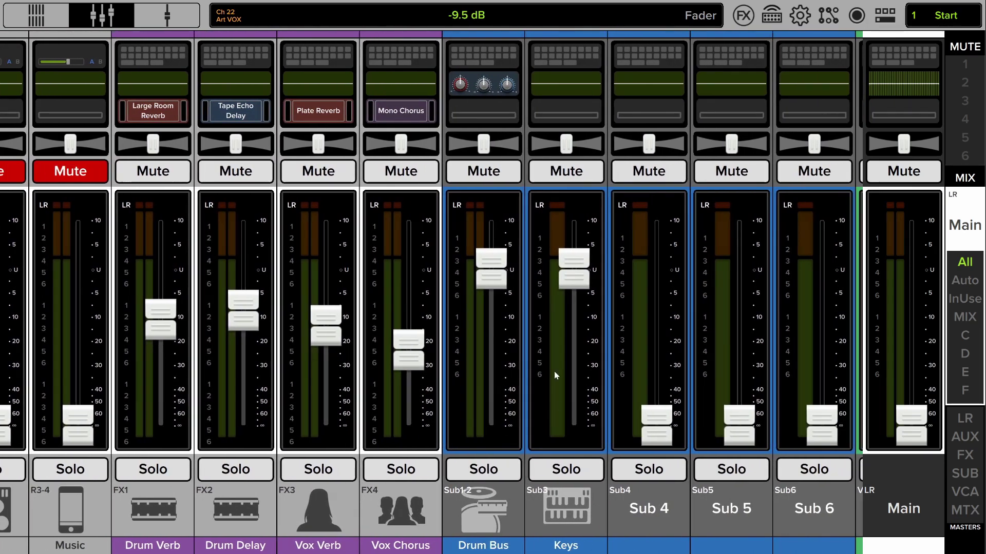
Select the Sub 4 strip, then swipe back to channel 1.
{"action": "left_click", "coordinate": [617, 444]}
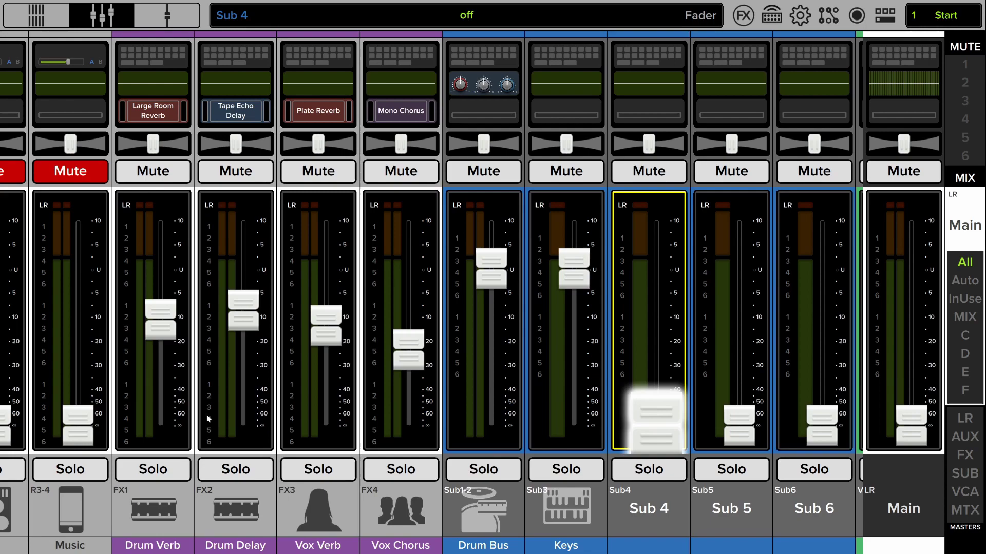
{"action": "left_click_drag", "start_coordinate": [575, 382], "coordinate": [919, 334]}
{"action": "left_click_drag", "start_coordinate": [475, 359], "coordinate": [845, 349]}
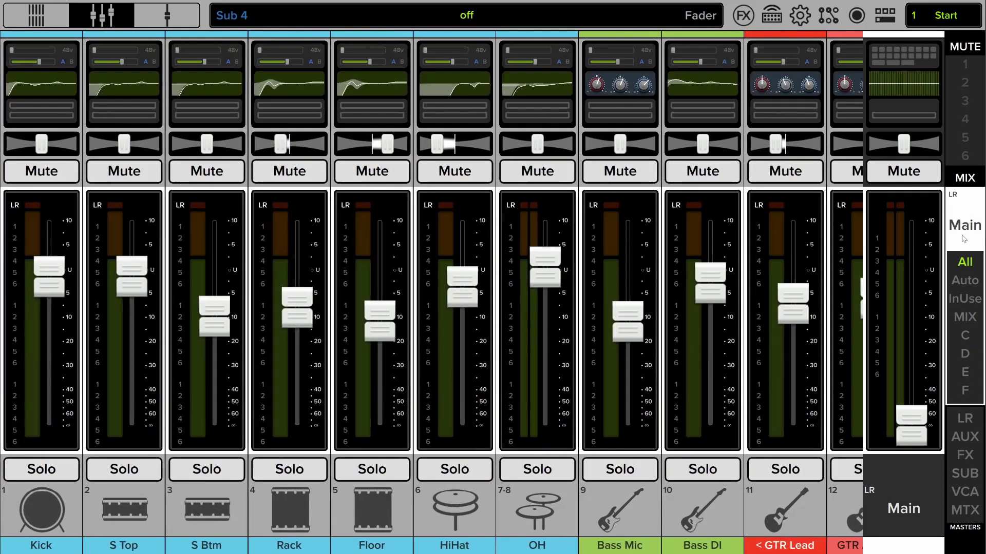
View the A1, A2 and A3 aux mixes in turn, then return to Main.
{"action": "left_click", "coordinate": [964, 225]}
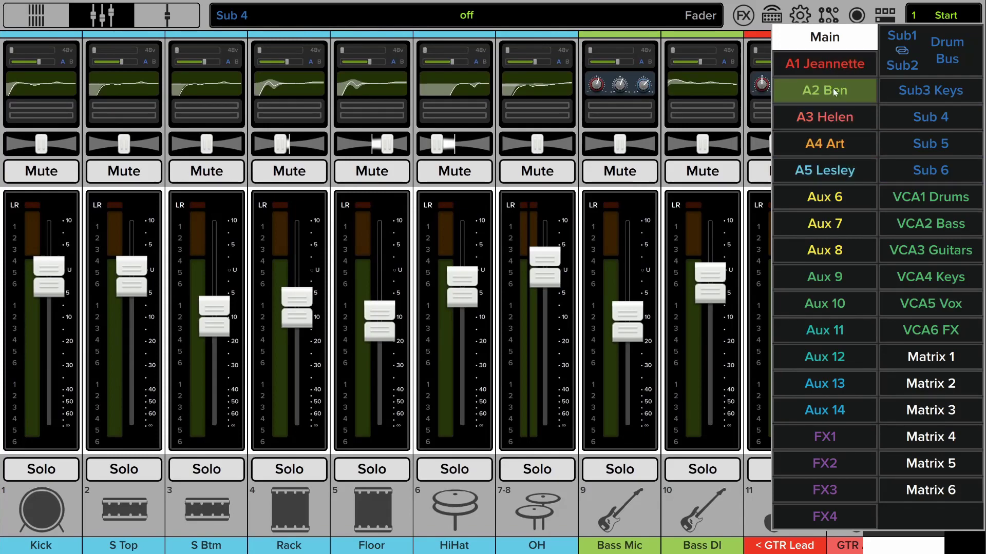
{"action": "left_click", "coordinate": [834, 66]}
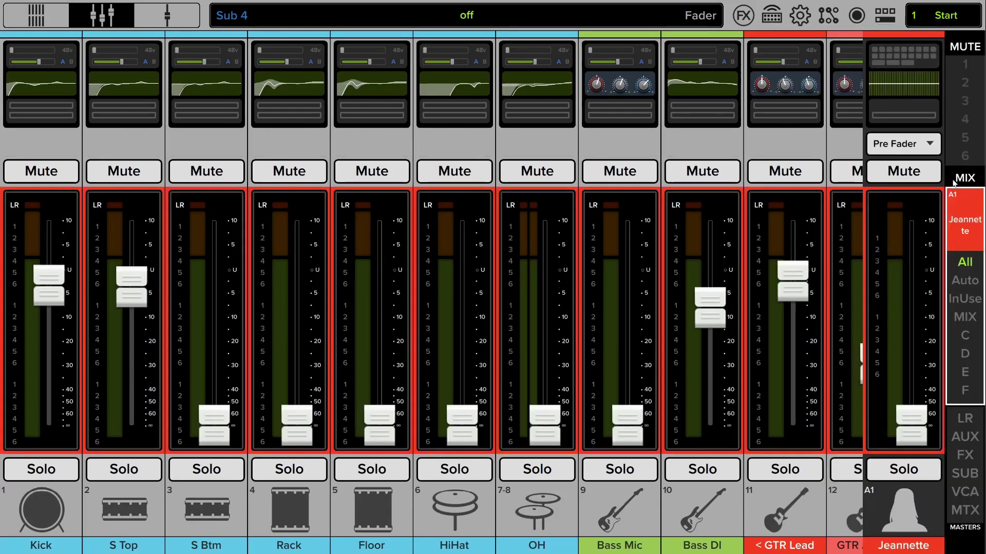
{"action": "left_click", "coordinate": [963, 221]}
{"action": "left_click", "coordinate": [826, 91]}
{"action": "left_click", "coordinate": [963, 225]}
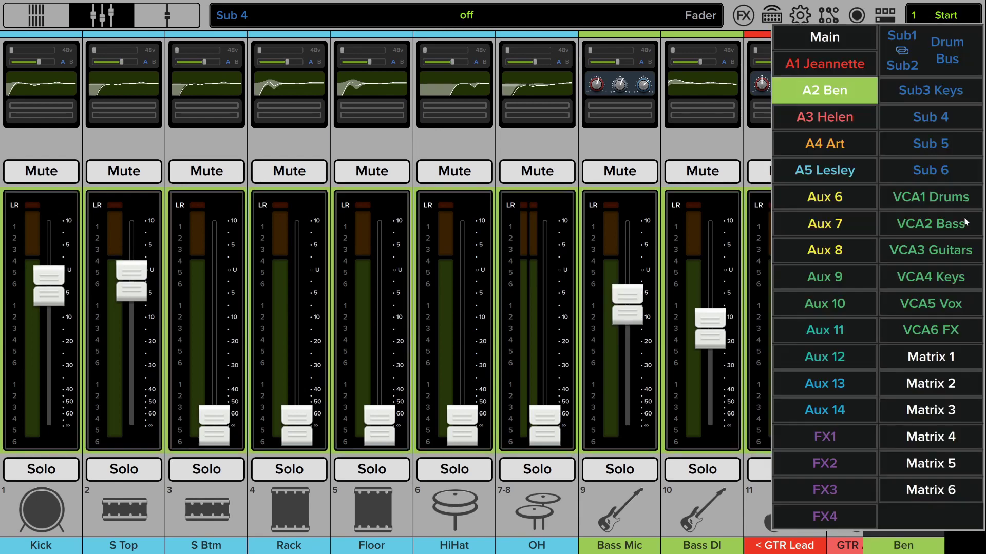
{"action": "left_click", "coordinate": [825, 117]}
{"action": "left_click", "coordinate": [947, 226]}
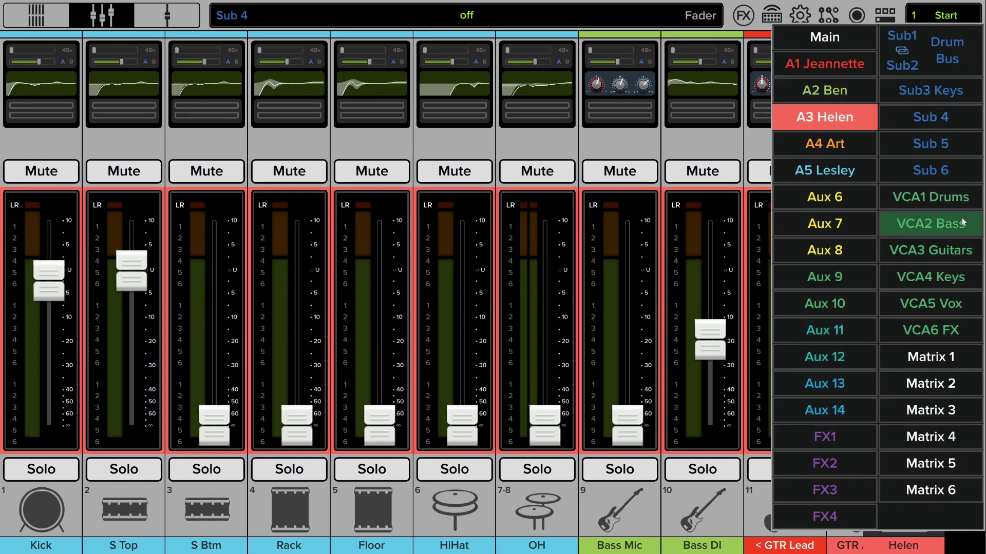
{"action": "left_click", "coordinate": [807, 35]}
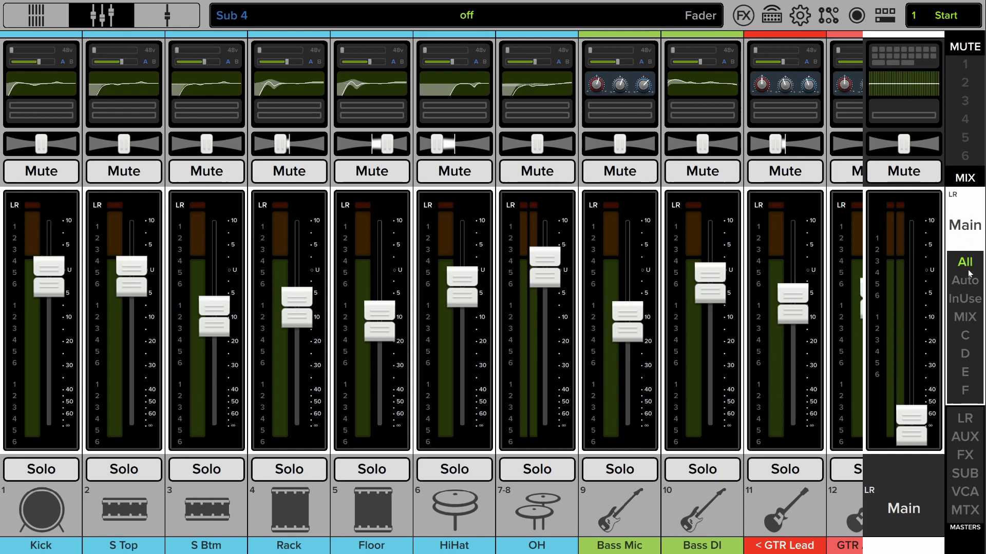
{"action": "left_click", "coordinate": [970, 308]}
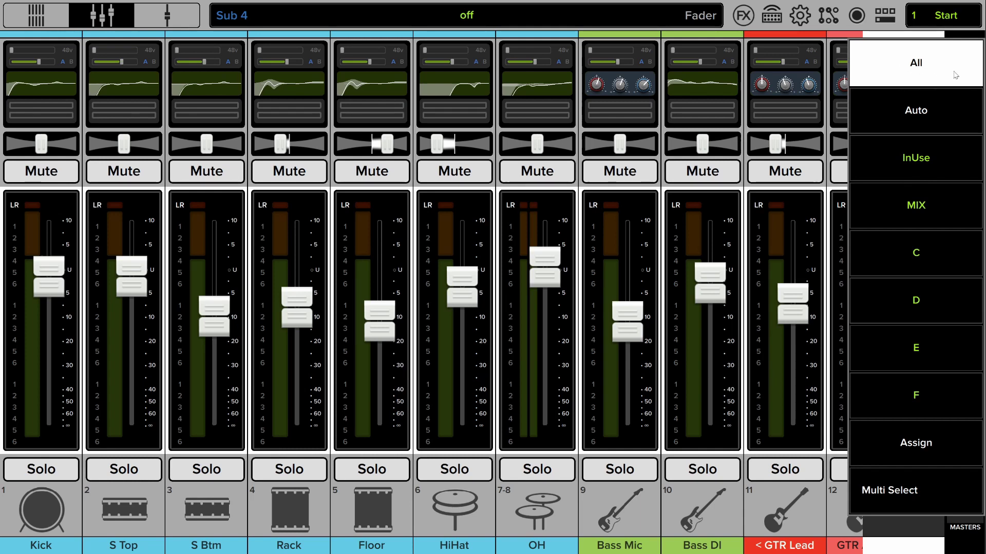
{"action": "left_click", "coordinate": [917, 76]}
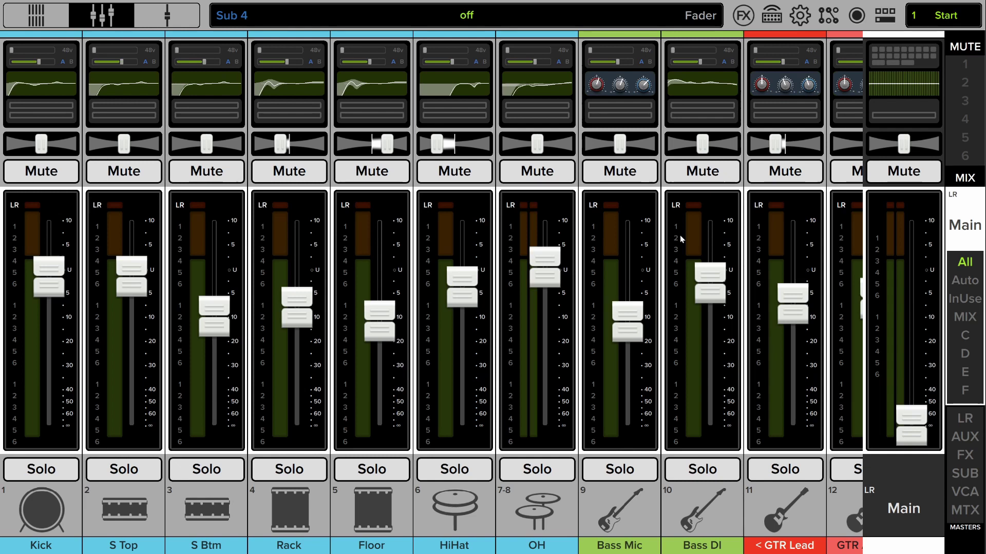
In View C's assignment editor, remove Keys and add S Btm, Rack, Floor, HiHat and OH.
{"action": "left_click", "coordinate": [965, 354]}
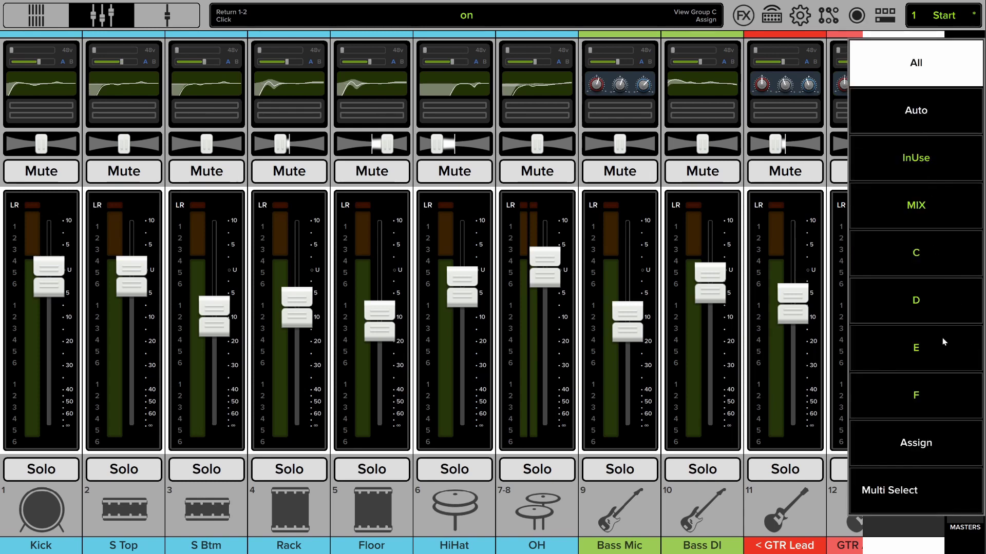
{"action": "left_click", "coordinate": [941, 435]}
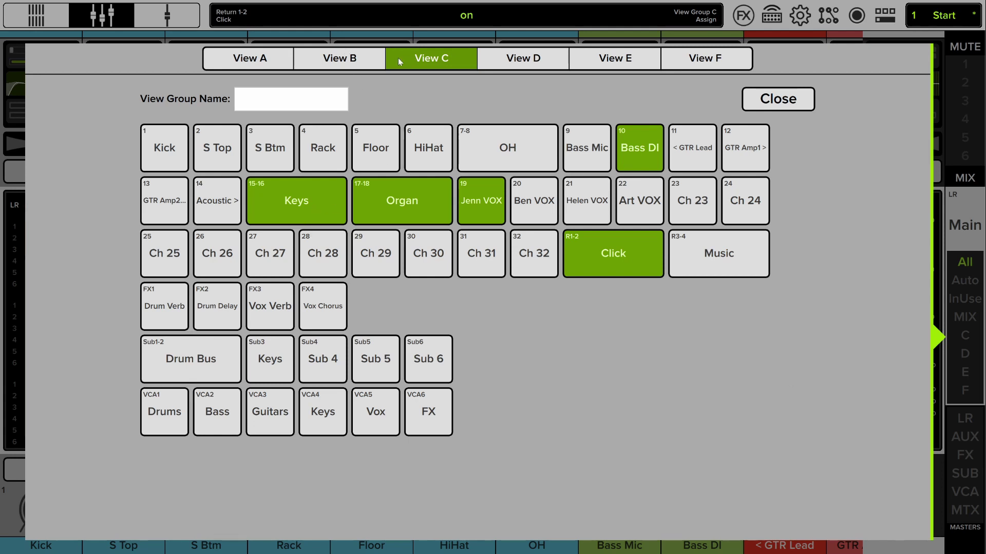
{"action": "left_click", "coordinate": [306, 198]}
{"action": "left_click", "coordinate": [384, 196]}
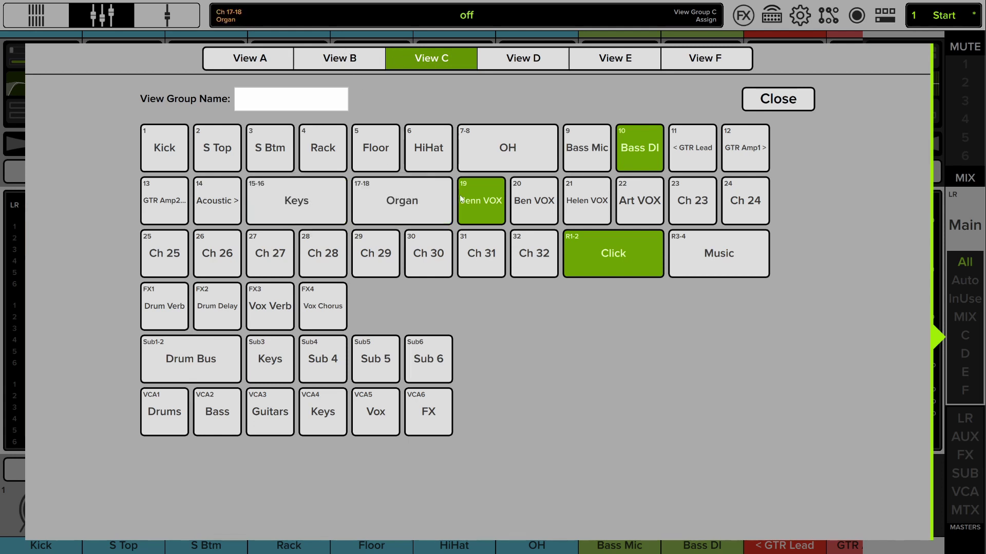
{"action": "left_click", "coordinate": [470, 204]}
{"action": "left_click", "coordinate": [534, 201]}
{"action": "left_click", "coordinate": [470, 204]}
{"action": "left_click", "coordinate": [411, 208]}
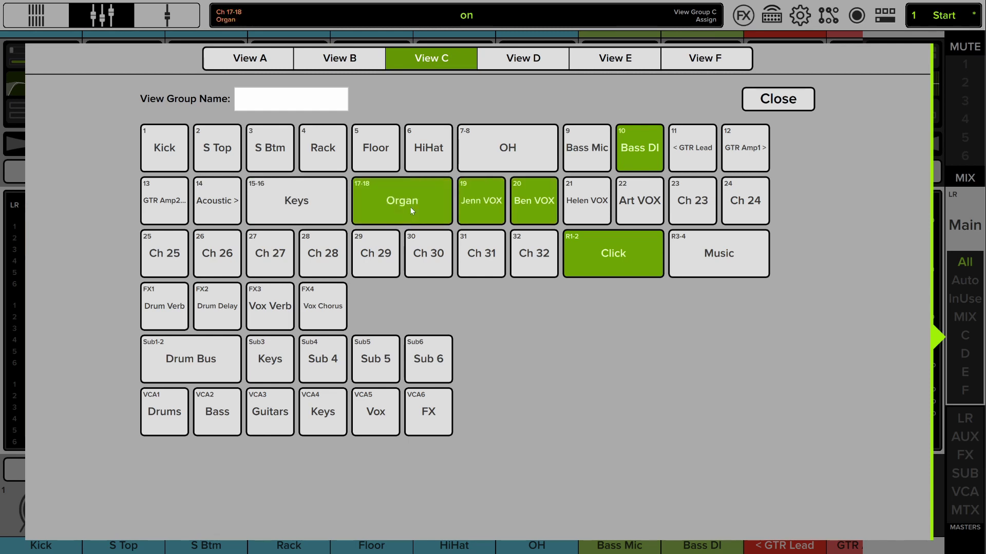
{"action": "left_click", "coordinate": [282, 160]}
{"action": "left_click", "coordinate": [318, 153]}
{"action": "left_click", "coordinate": [375, 155]}
{"action": "left_click", "coordinate": [440, 157]}
{"action": "left_click", "coordinate": [506, 154]}
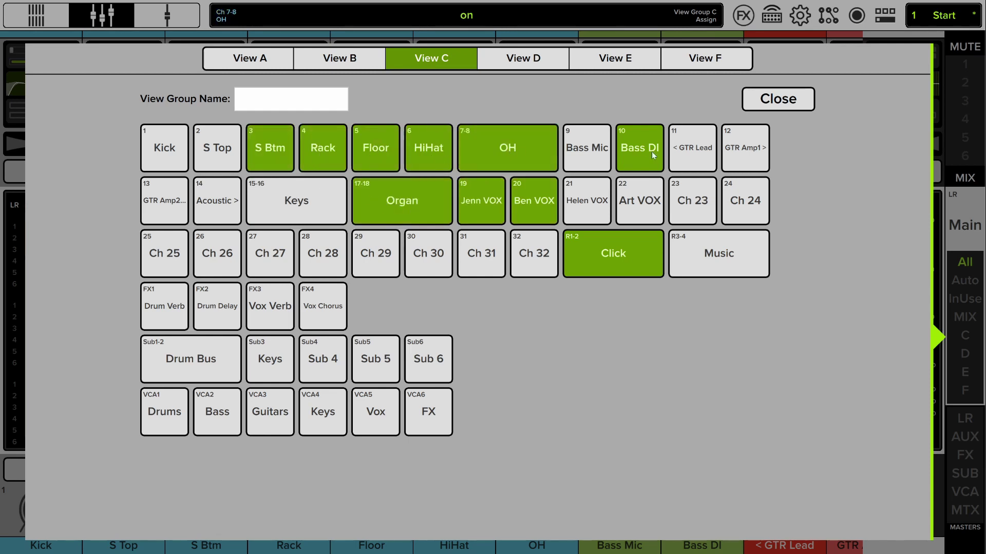
Remove Organ, both vocals, Click and Bass DI from View C and name it 'This'.
{"action": "left_click", "coordinate": [396, 186]}
{"action": "left_click", "coordinate": [481, 203]}
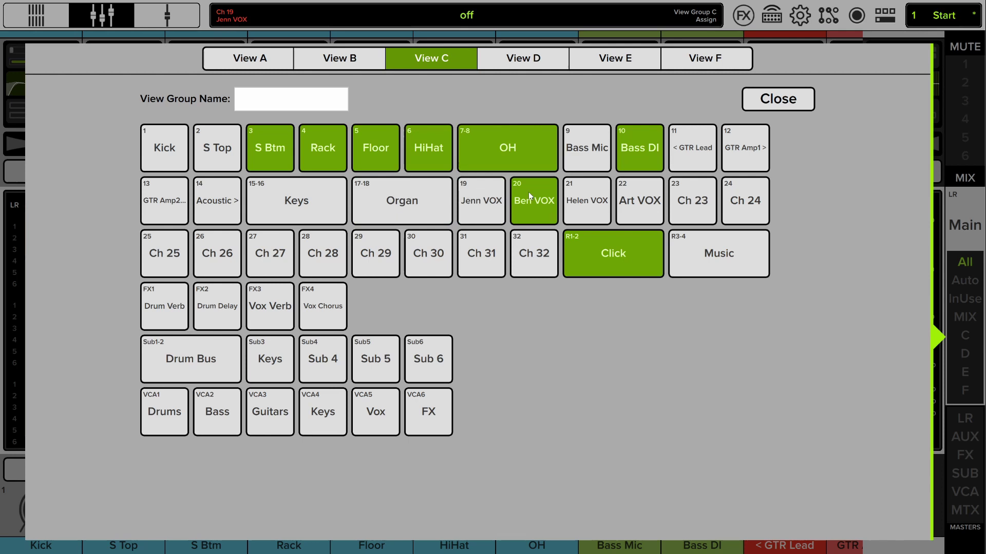
{"action": "left_click", "coordinate": [528, 194]}
{"action": "left_click", "coordinate": [590, 251]}
{"action": "left_click", "coordinate": [626, 151]}
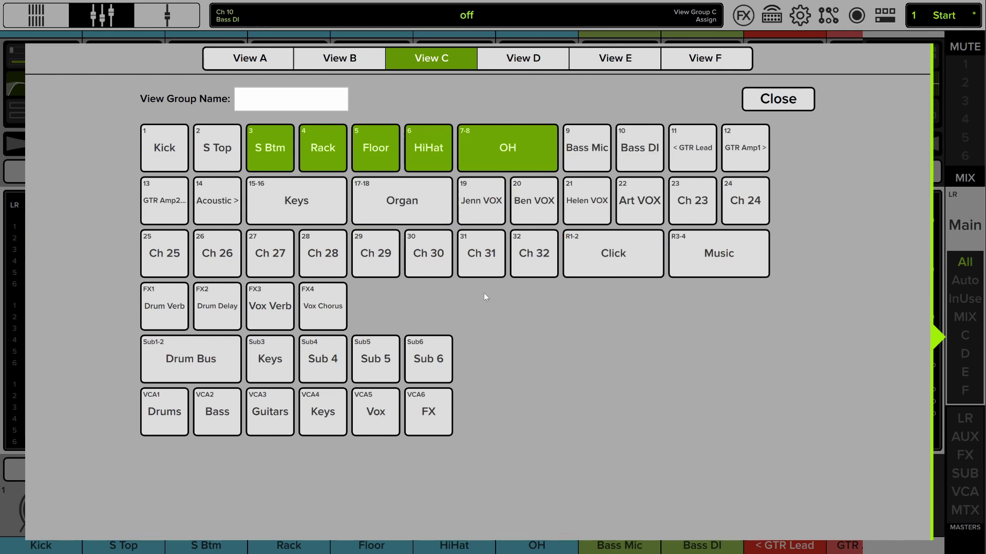
{"action": "left_click", "coordinate": [311, 107]}
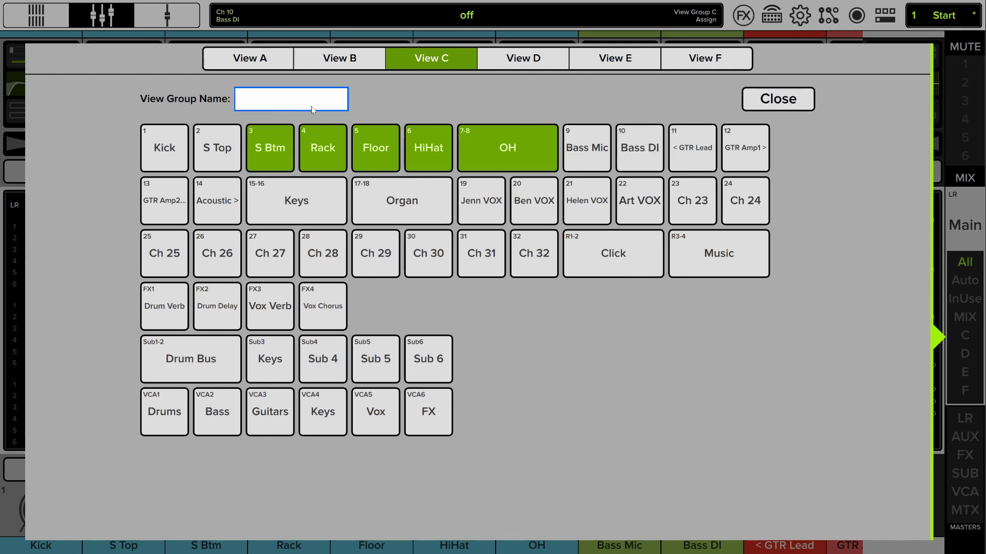
{"action": "type", "text": "This"}
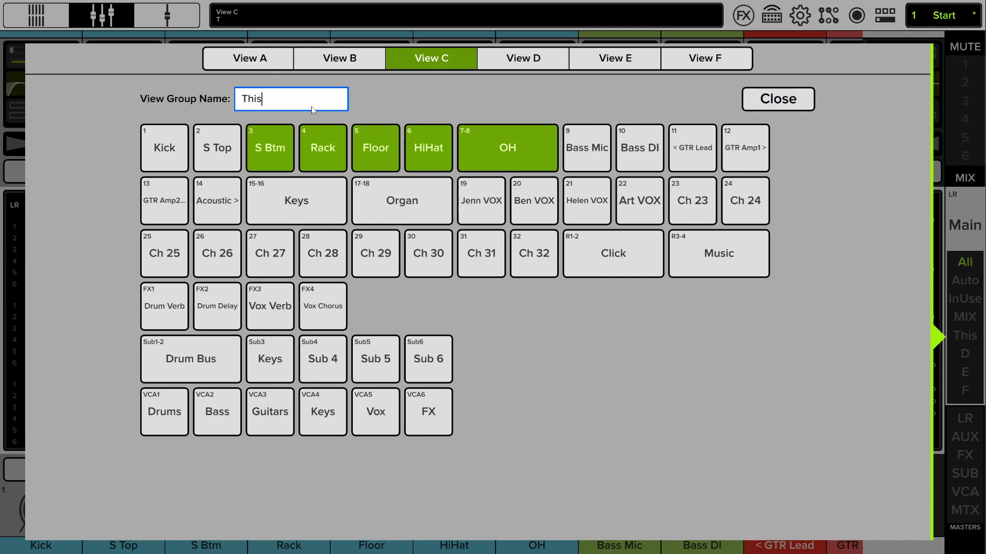
Close the editor, check the This and All views, then reopen View C's assignments.
{"action": "left_click", "coordinate": [763, 102]}
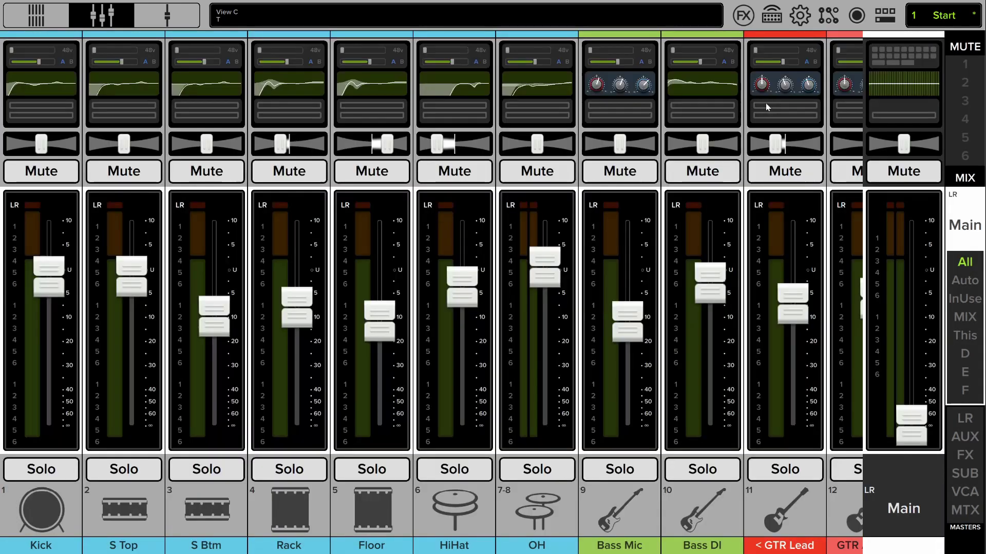
{"action": "left_click", "coordinate": [964, 307]}
{"action": "left_click", "coordinate": [937, 258]}
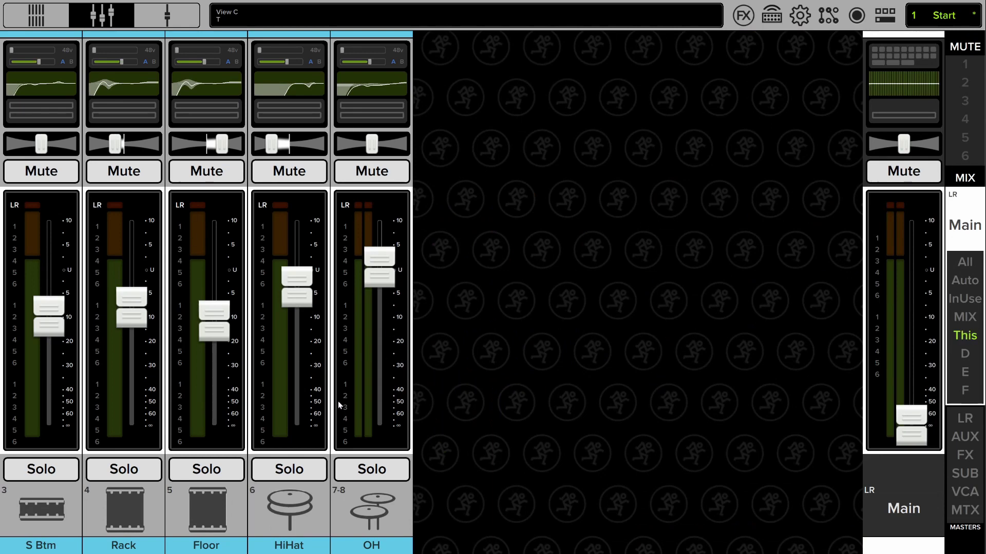
{"action": "left_click", "coordinate": [965, 363]}
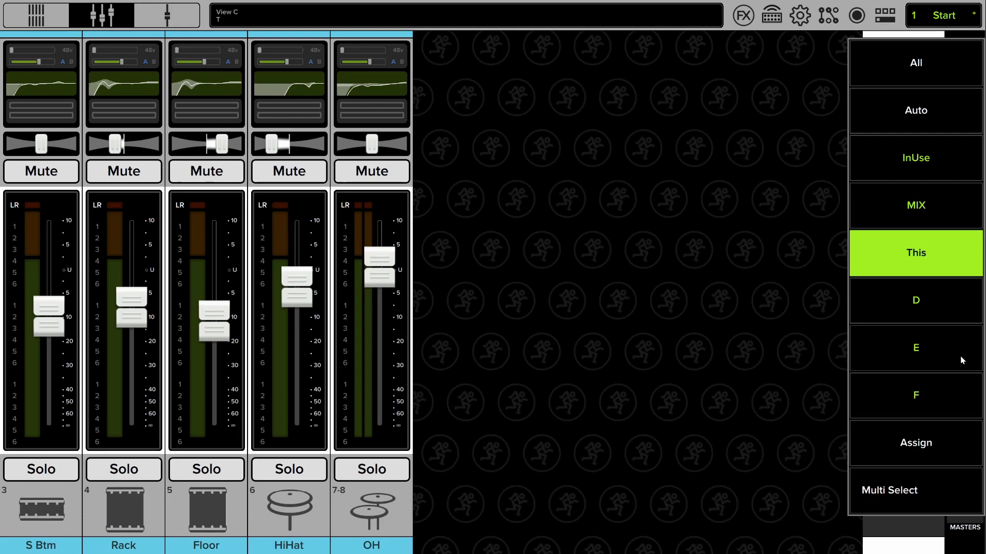
{"action": "left_click", "coordinate": [898, 67]}
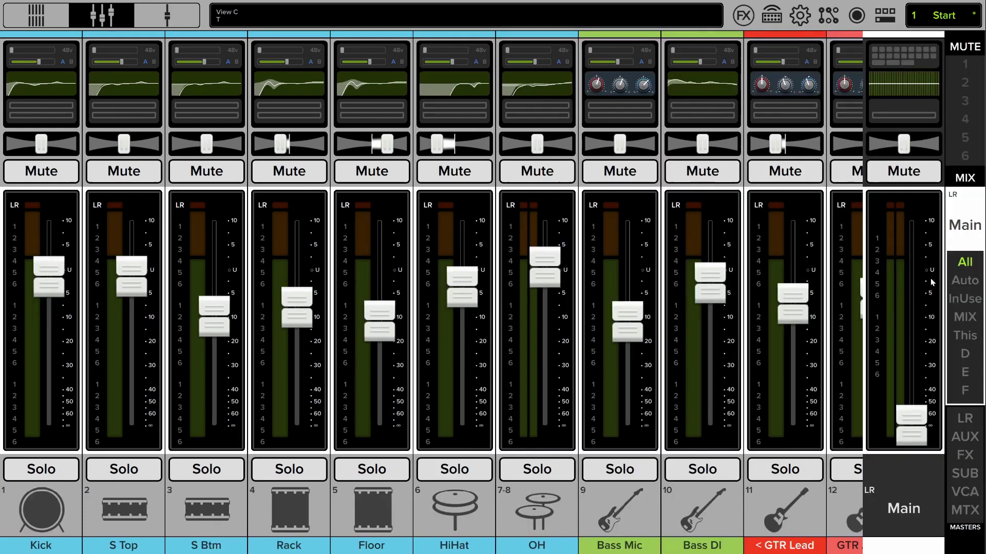
{"action": "left_click", "coordinate": [953, 307]}
{"action": "left_click", "coordinate": [921, 253]}
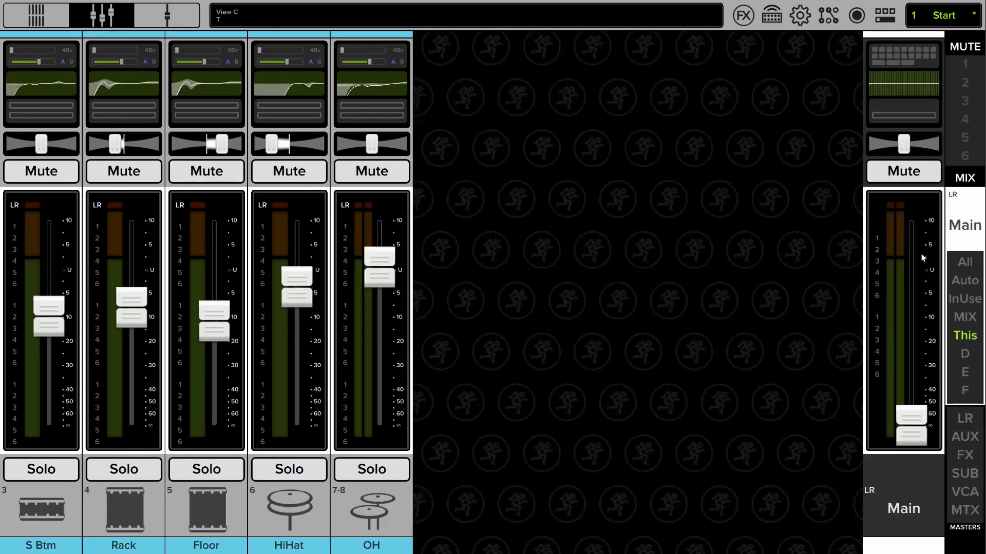
{"action": "left_click", "coordinate": [963, 358]}
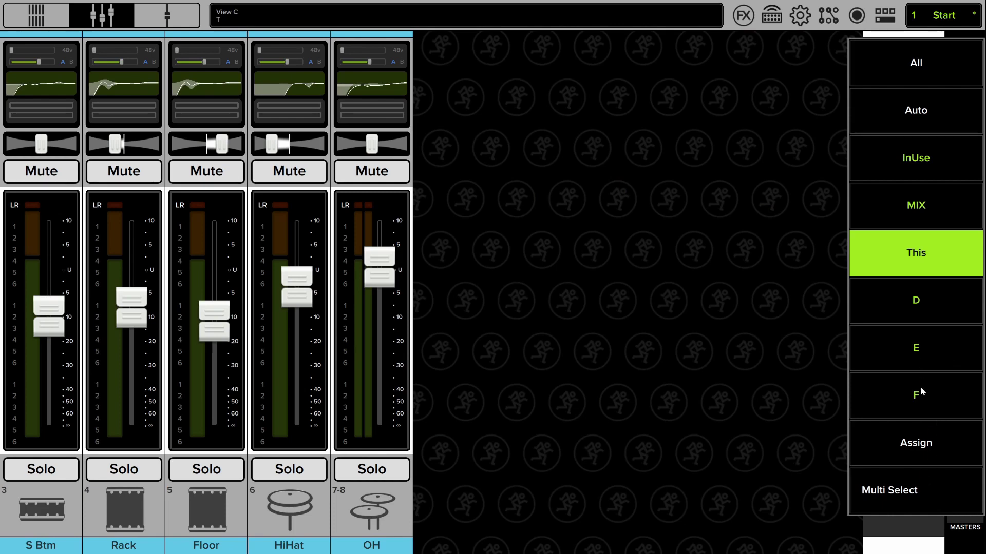
{"action": "left_click", "coordinate": [916, 443]}
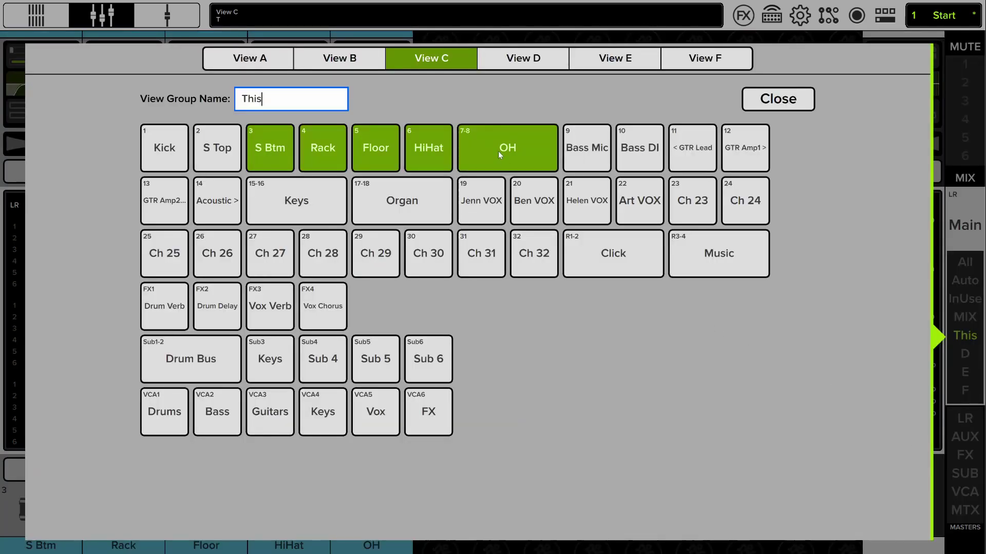
Remove OH, HiHat, Floor, Rack and S Btm from View C, delete its name, then view InUse.
{"action": "left_click", "coordinate": [498, 151]}
{"action": "left_click", "coordinate": [427, 151]}
{"action": "left_click", "coordinate": [368, 149]}
{"action": "left_click", "coordinate": [322, 151]}
{"action": "left_click", "coordinate": [272, 152]}
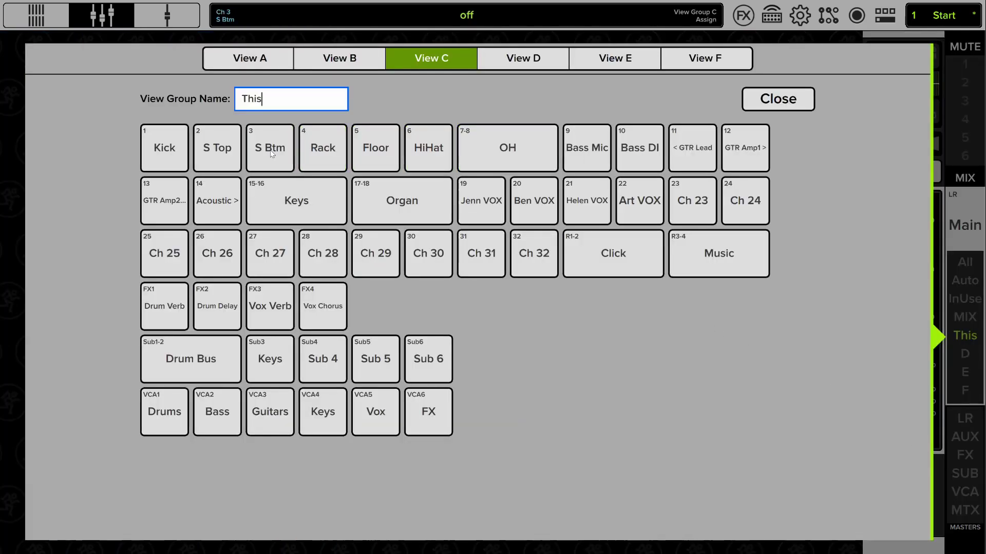
{"action": "key", "text": "BackSpace"}
{"action": "key", "text": "BackSpace"}
{"action": "key", "text": "BackSpace"}
{"action": "key", "text": "BackSpace"}
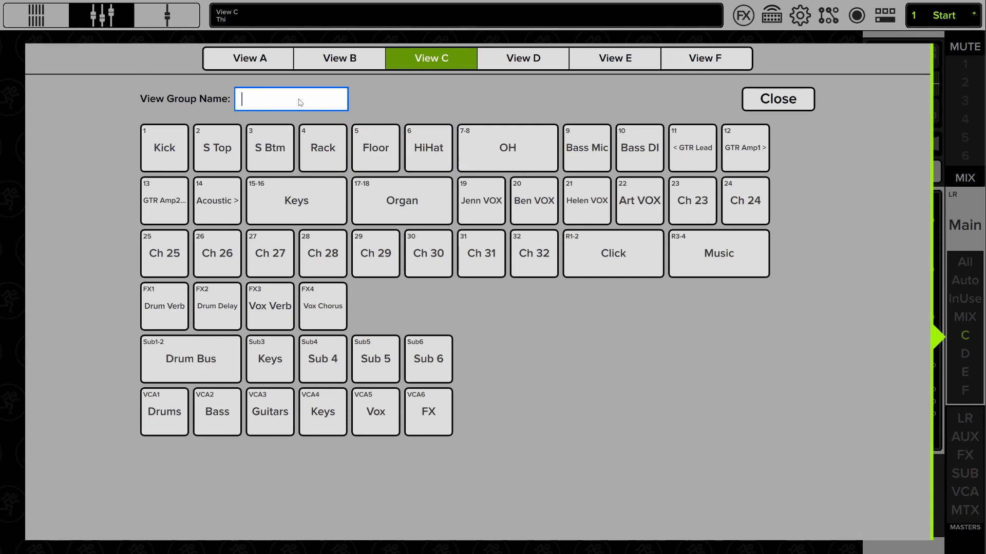
{"action": "left_click", "coordinate": [339, 58]}
{"action": "left_click", "coordinate": [280, 59]}
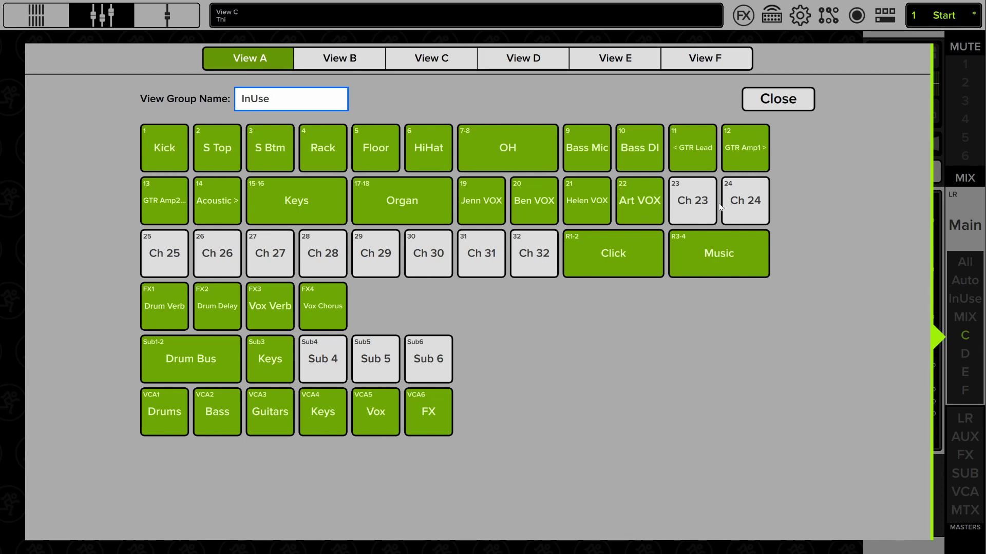
Close the view group editor and switch to the All view.
{"action": "left_click", "coordinate": [769, 108]}
{"action": "left_click", "coordinate": [963, 285]}
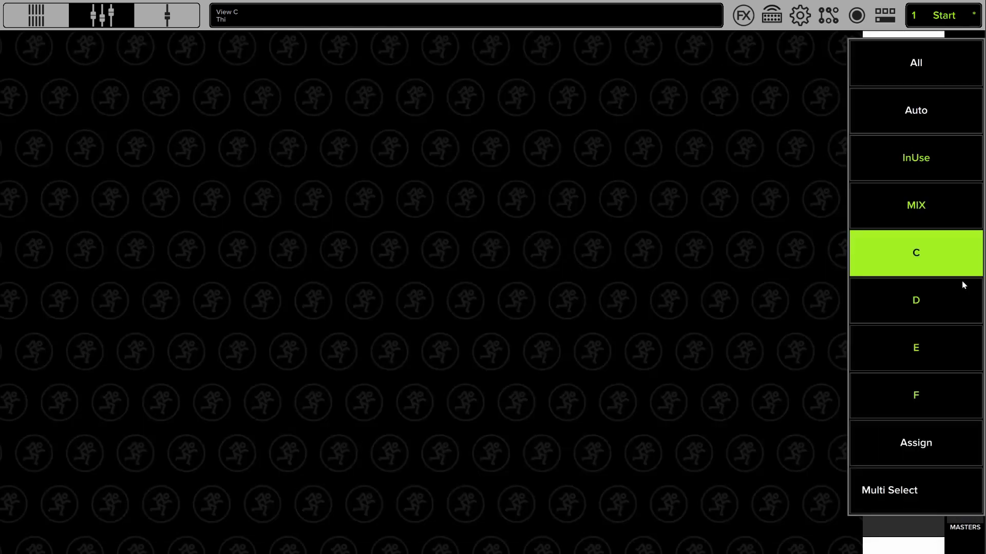
{"action": "left_click", "coordinate": [897, 72]}
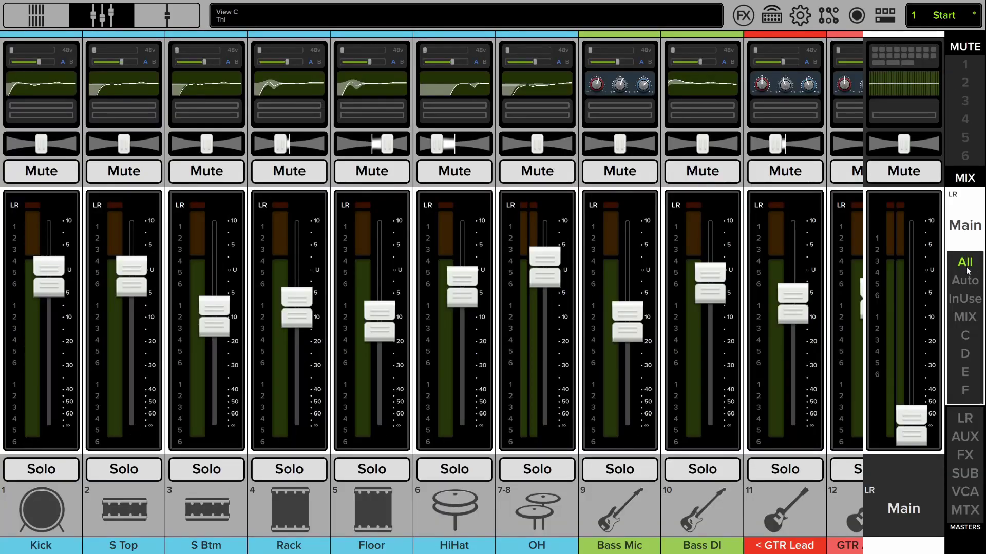
Swipe through every strip from Kick through the subgroups and VCAs.
{"action": "left_click_drag", "start_coordinate": [760, 351], "coordinate": [277, 403]}
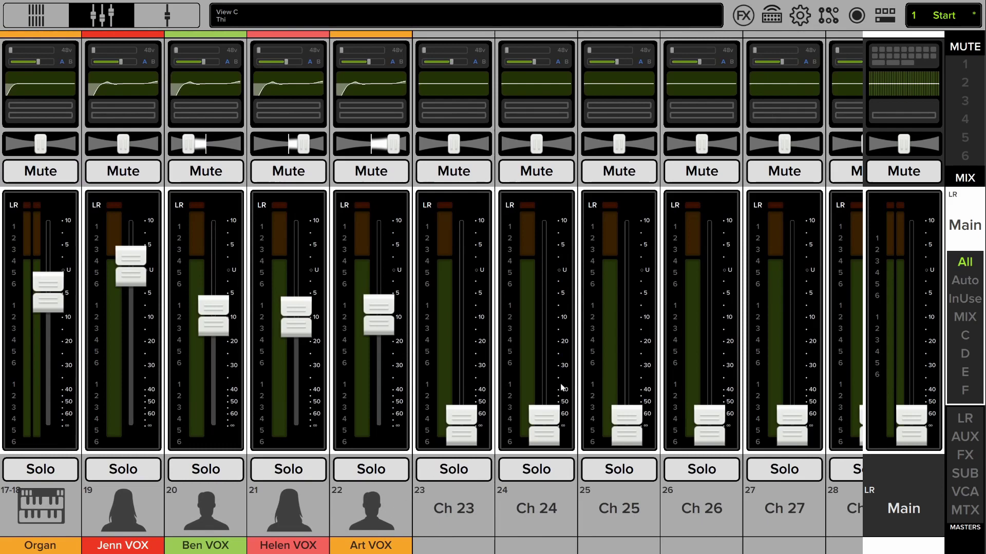
{"action": "left_click_drag", "start_coordinate": [561, 388], "coordinate": [363, 370]}
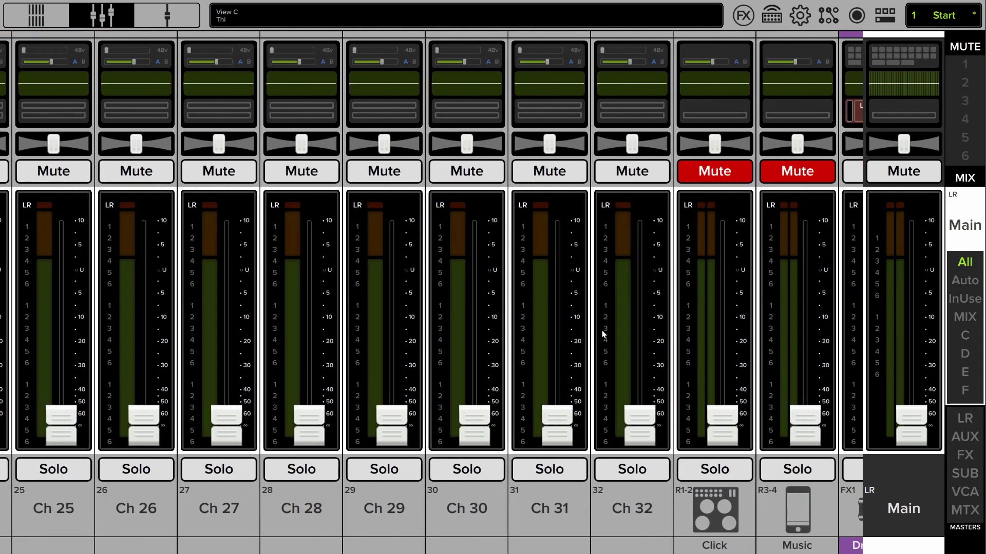
{"action": "left_click_drag", "start_coordinate": [602, 331], "coordinate": [493, 325]}
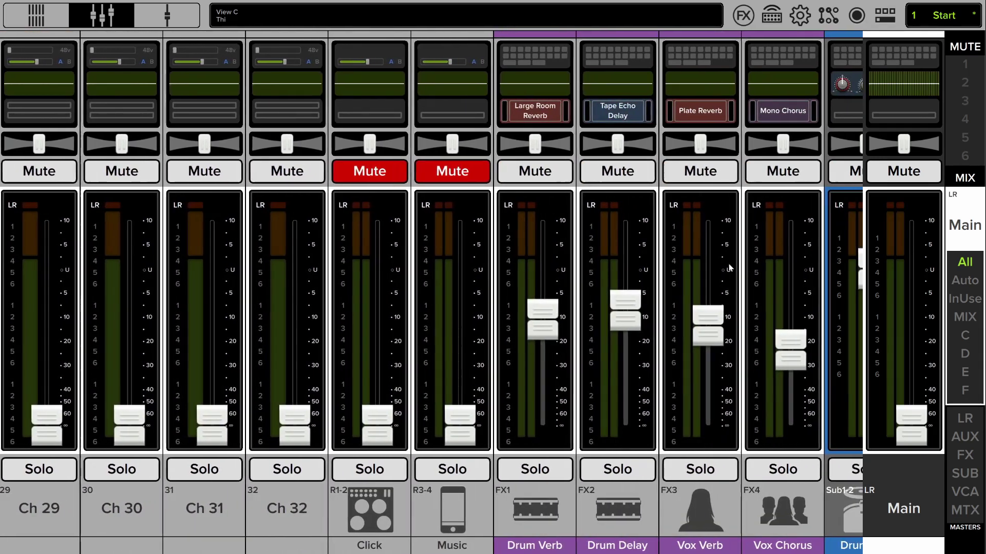
{"action": "left_click_drag", "start_coordinate": [729, 267], "coordinate": [583, 295]}
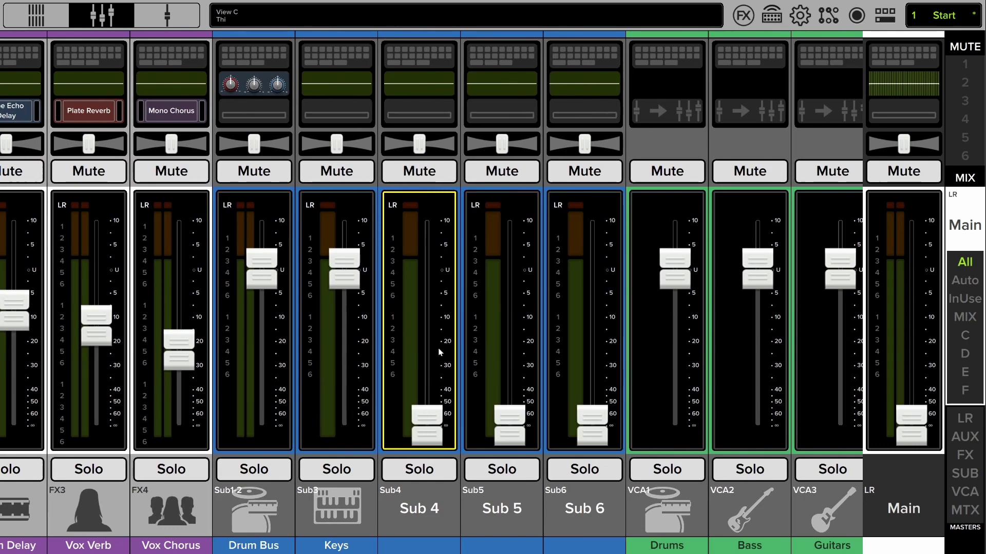
{"action": "left_click_drag", "start_coordinate": [524, 386], "coordinate": [631, 372]}
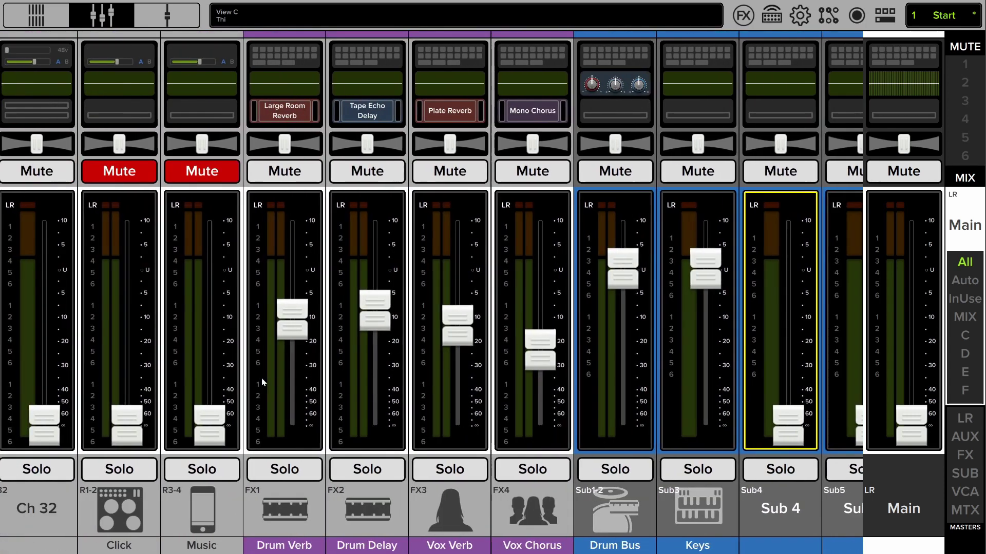
{"action": "left_click_drag", "start_coordinate": [328, 377], "coordinate": [805, 378]}
{"action": "left_click", "coordinate": [952, 265]}
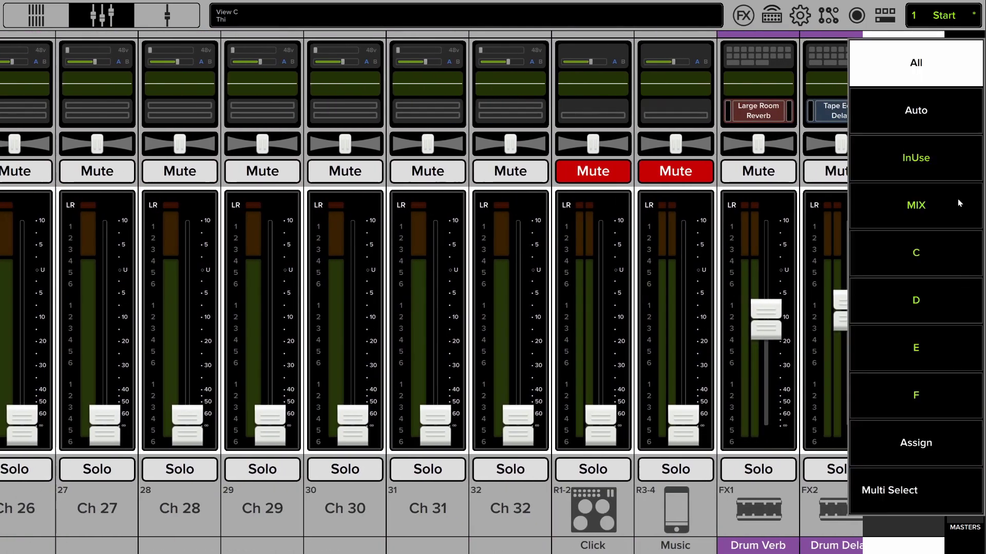
Show the InUse view and swipe through its strips from Kick to VCA3 Guitars.
{"action": "left_click", "coordinate": [922, 163]}
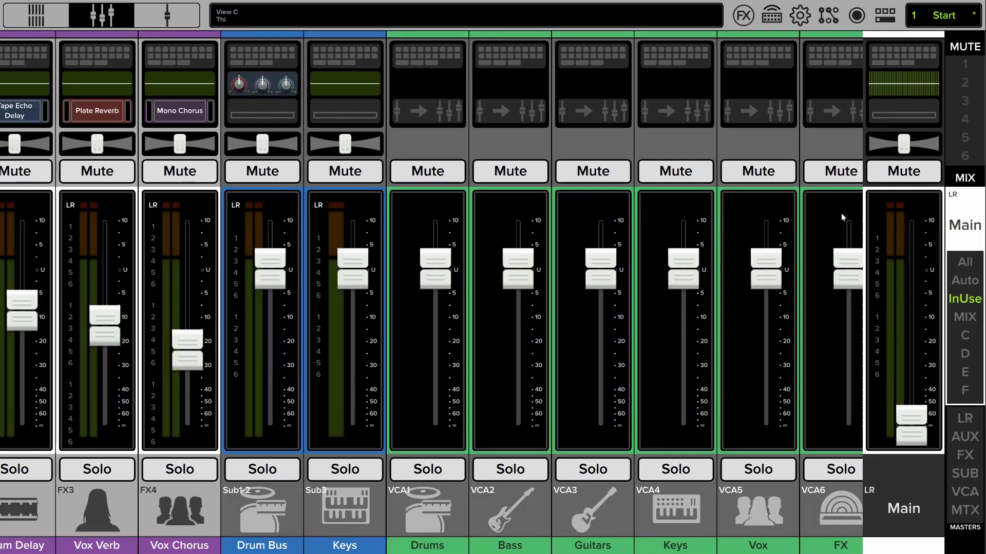
{"action": "left_click_drag", "start_coordinate": [565, 377], "coordinate": [832, 374]}
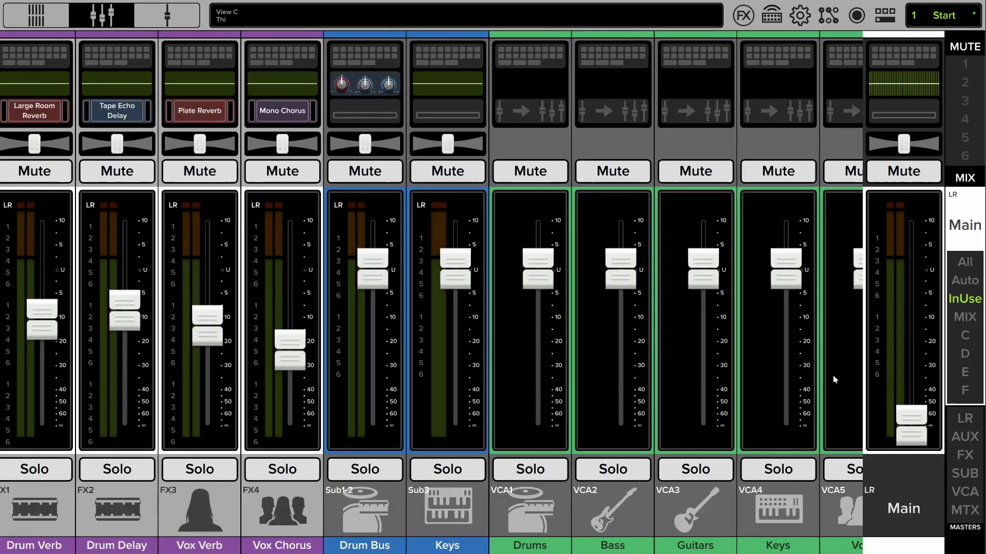
{"action": "left_click_drag", "start_coordinate": [571, 383], "coordinate": [883, 365]}
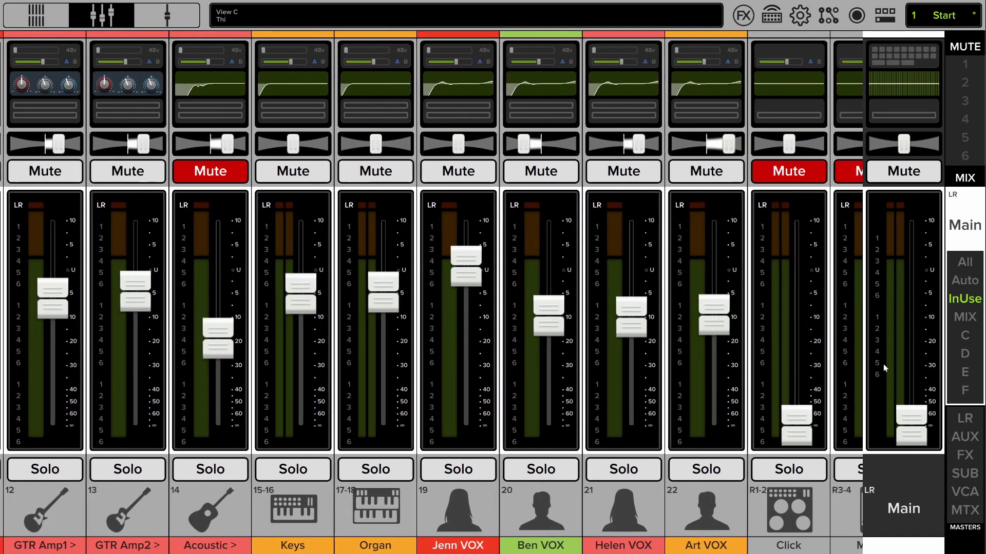
{"action": "left_click_drag", "start_coordinate": [681, 390], "coordinate": [956, 345]}
{"action": "left_click_drag", "start_coordinate": [644, 392], "coordinate": [857, 367]}
{"action": "left_click_drag", "start_coordinate": [515, 390], "coordinate": [602, 387]}
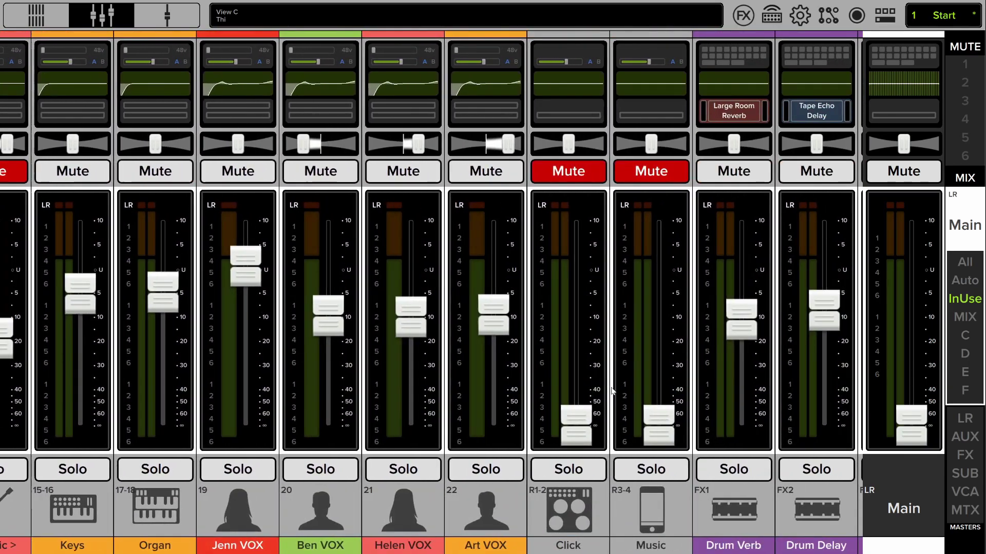
{"action": "left_click", "coordinate": [969, 298]}
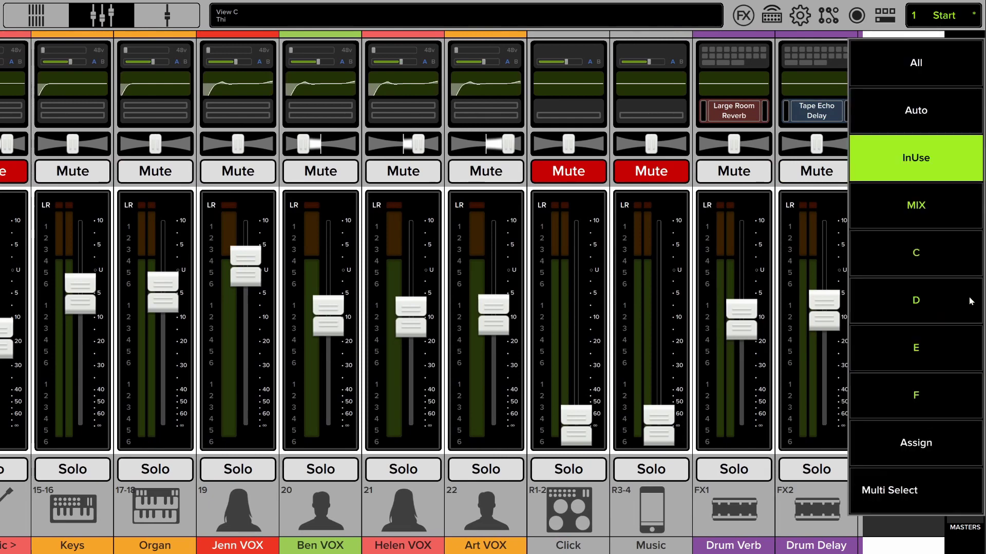
Show the MIX group, nudge channel 19 down, set S Top to -5.6 dB and Kick to -1.5 dB.
{"action": "left_click", "coordinate": [918, 211]}
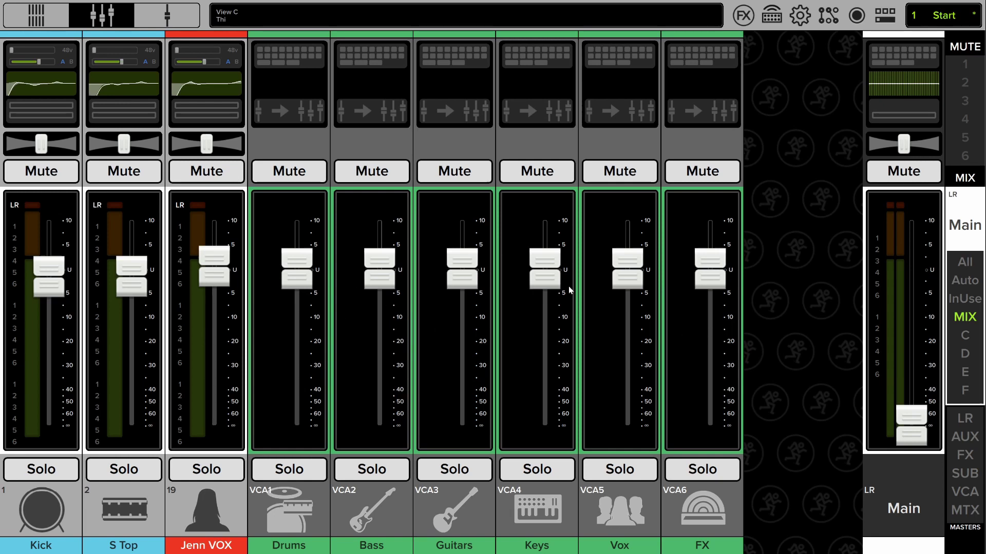
{"action": "left_click_drag", "start_coordinate": [222, 278], "coordinate": [220, 280]}
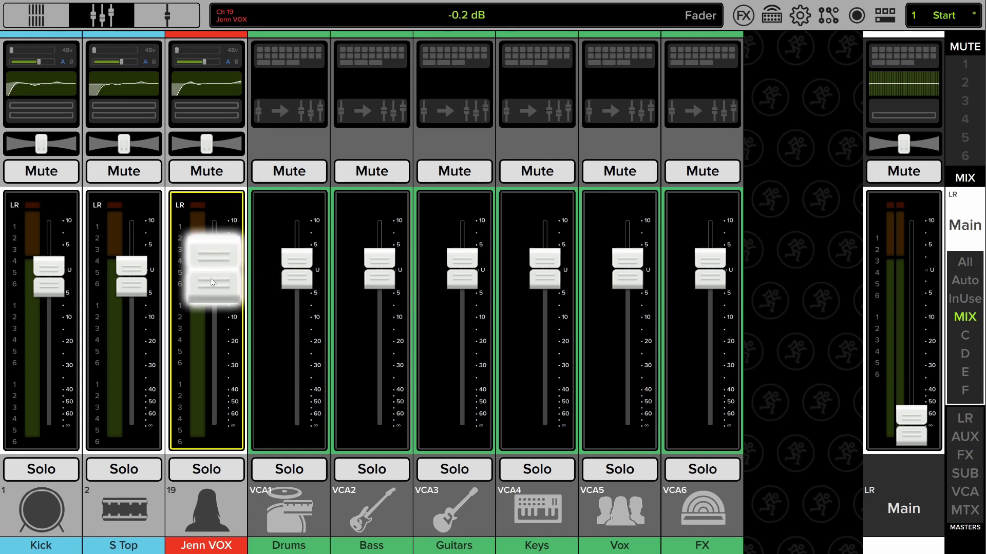
{"action": "left_click_drag", "start_coordinate": [131, 281], "coordinate": [131, 299]}
{"action": "mouse_move", "coordinate": [56, 286]}
{"action": "left_mouse_down"}
{"action": "mouse_move", "coordinate": [127, 311]}
{"action": "mouse_move", "coordinate": [60, 284]}
{"action": "left_mouse_up"}
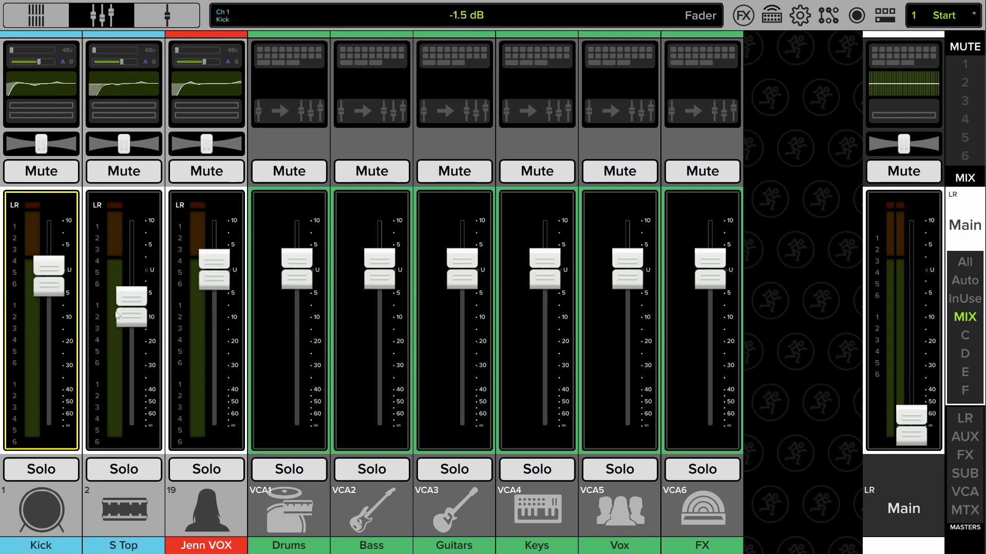
{"action": "left_click_drag", "start_coordinate": [117, 314], "coordinate": [135, 297]}
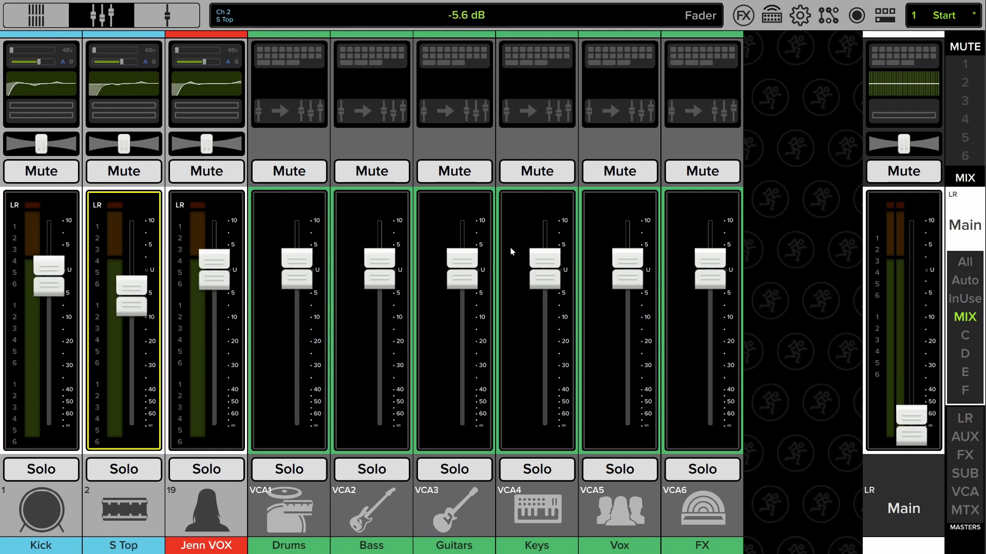
Mute and unmute the FX VCA, then switch between the InUse and MIX views.
{"action": "left_click", "coordinate": [692, 174]}
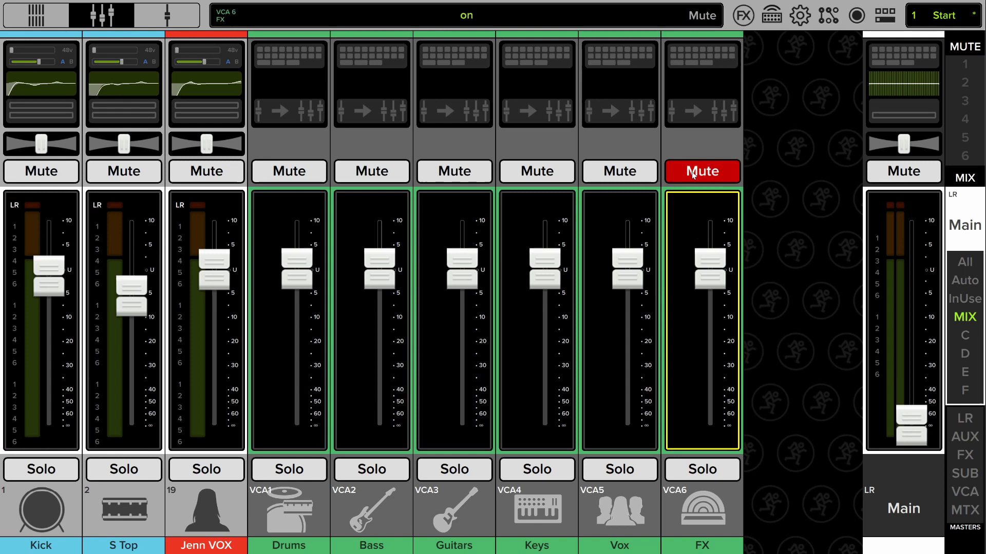
{"action": "left_click", "coordinate": [692, 175]}
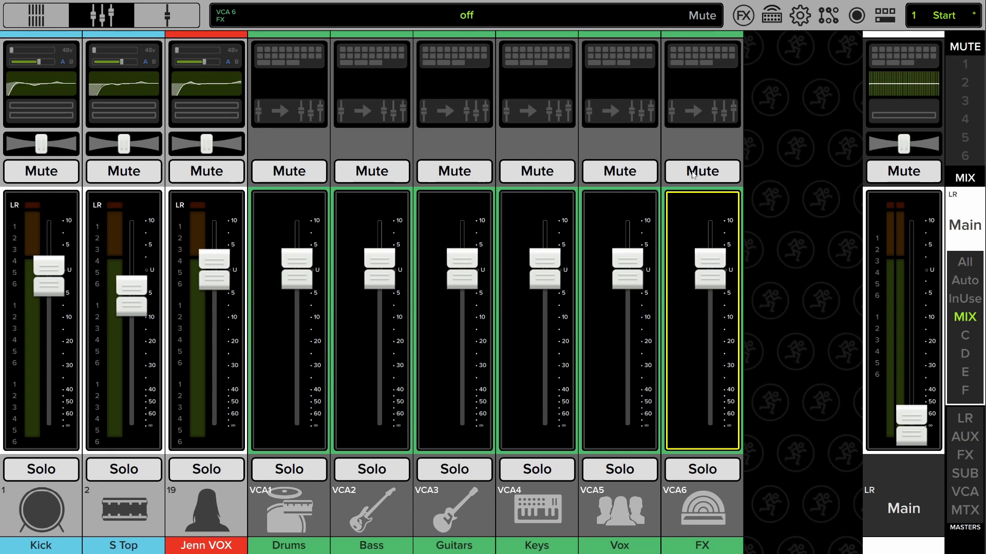
{"action": "left_click", "coordinate": [961, 294]}
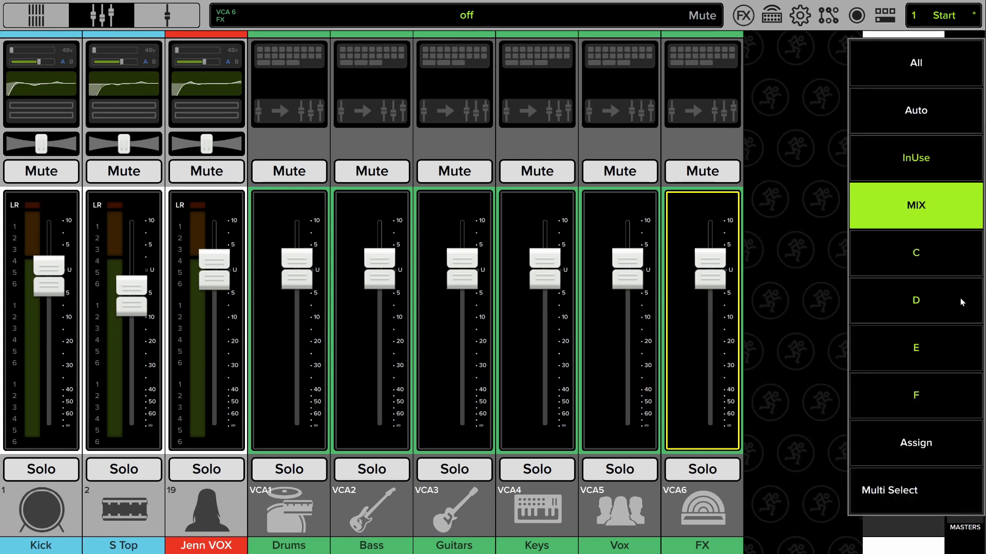
{"action": "left_click", "coordinate": [909, 167]}
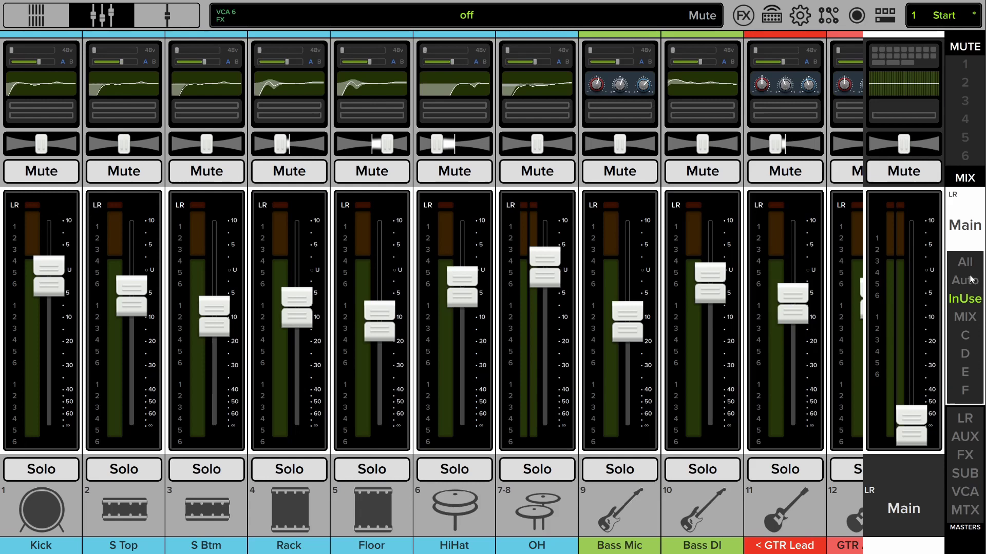
{"action": "left_click", "coordinate": [969, 279]}
{"action": "left_click", "coordinate": [919, 216]}
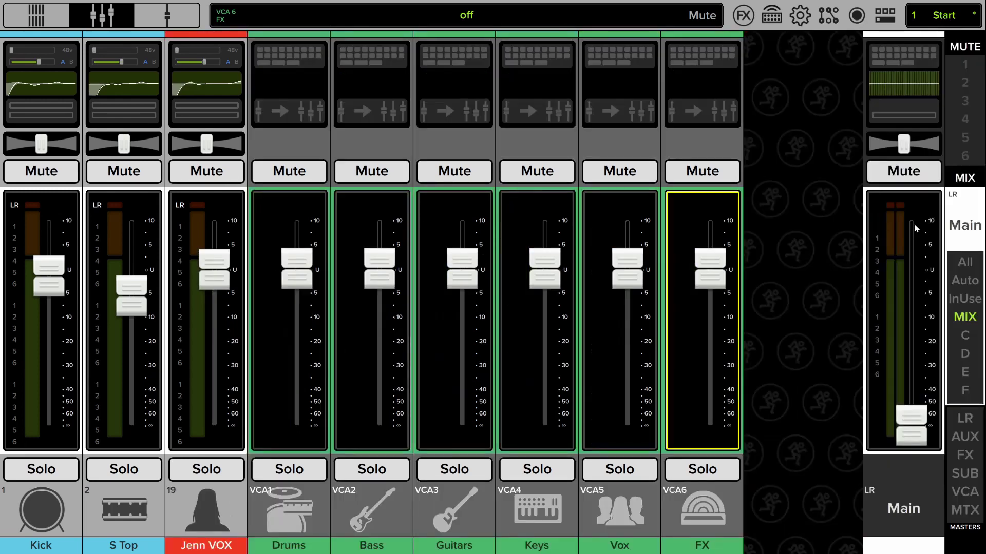
{"action": "left_click", "coordinate": [966, 290]}
Switch to All, then recall snapshot 2 Inst Type and confirm with Yes.
{"action": "left_click", "coordinate": [910, 80]}
{"action": "left_click", "coordinate": [943, 15]}
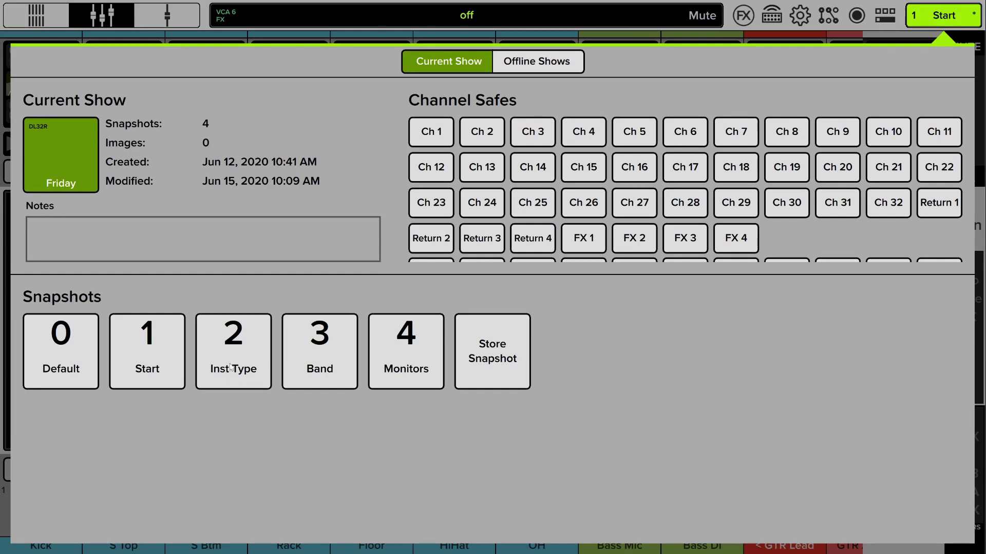
{"action": "left_click", "coordinate": [245, 361]}
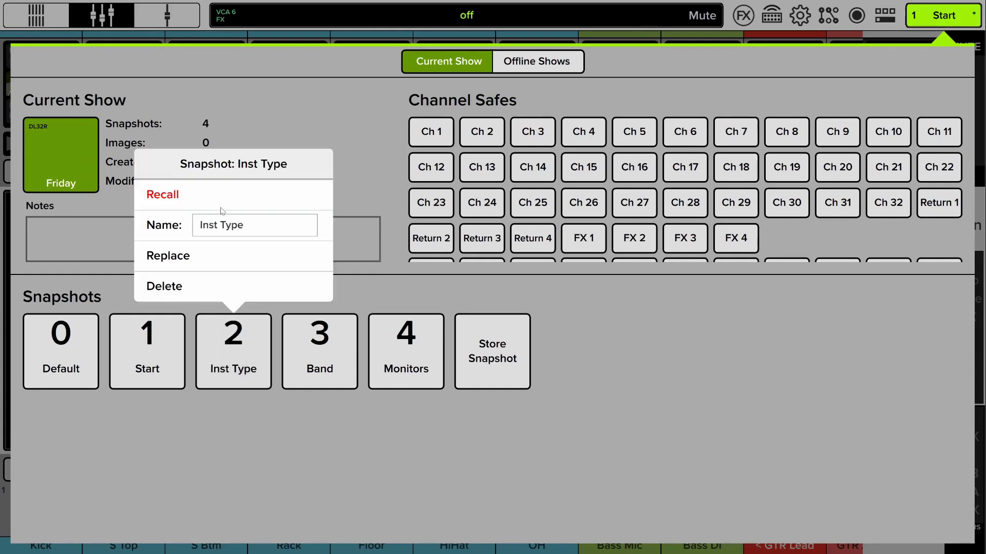
{"action": "left_click", "coordinate": [197, 199]}
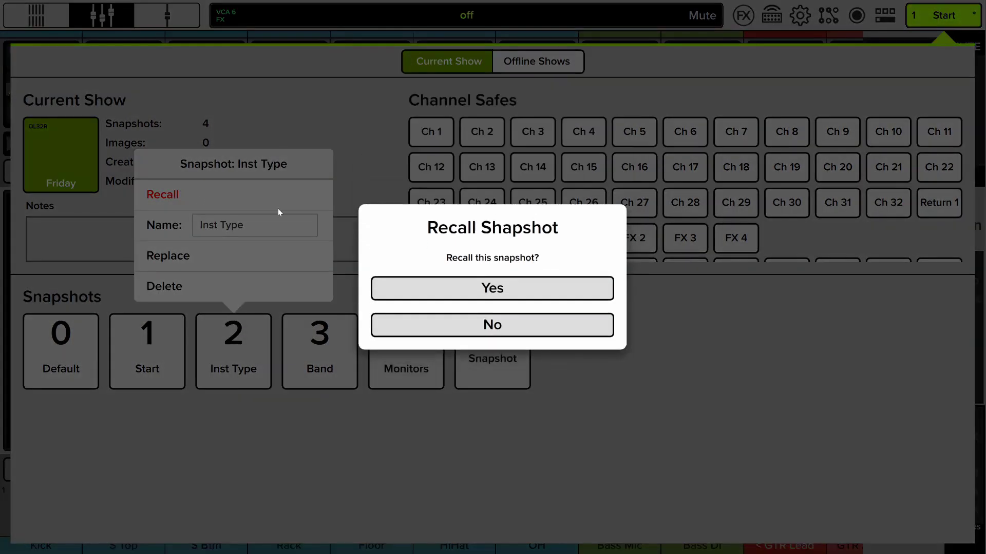
{"action": "left_click", "coordinate": [497, 301]}
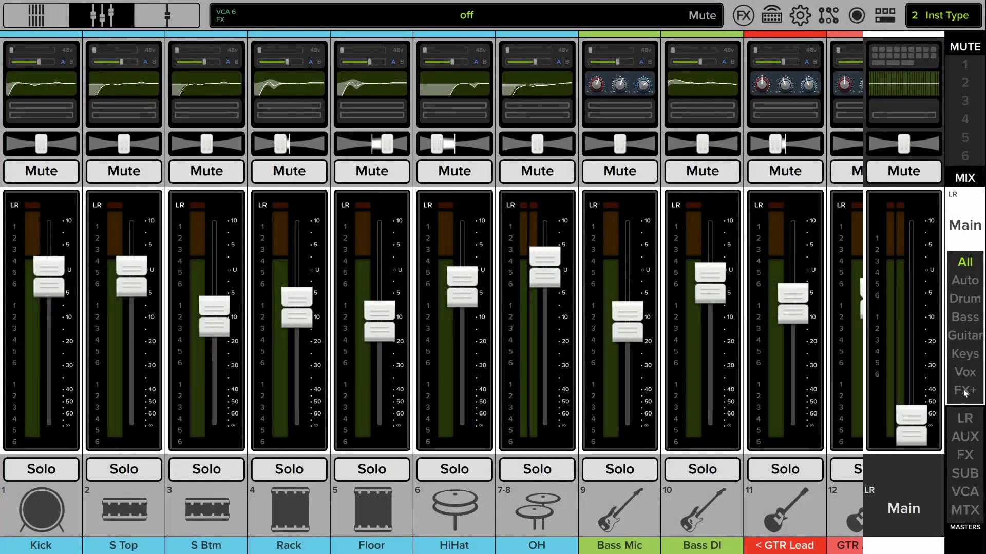
Show the Drum, Bass and Guitar view groups in turn.
{"action": "left_click", "coordinate": [964, 307]}
{"action": "left_click", "coordinate": [913, 158]}
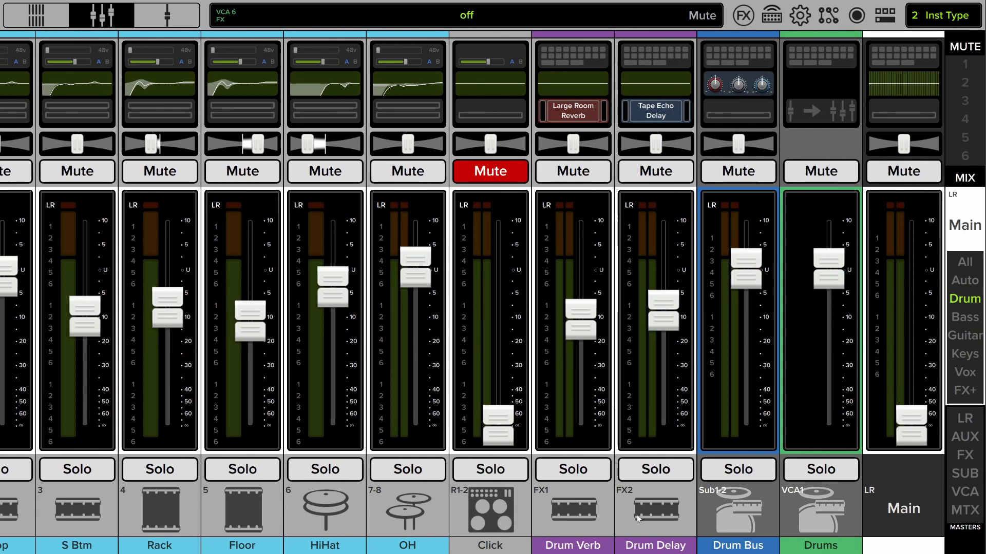
{"action": "left_click_drag", "start_coordinate": [488, 412], "coordinate": [524, 380]}
{"action": "left_click", "coordinate": [944, 298]}
{"action": "left_click", "coordinate": [904, 213]}
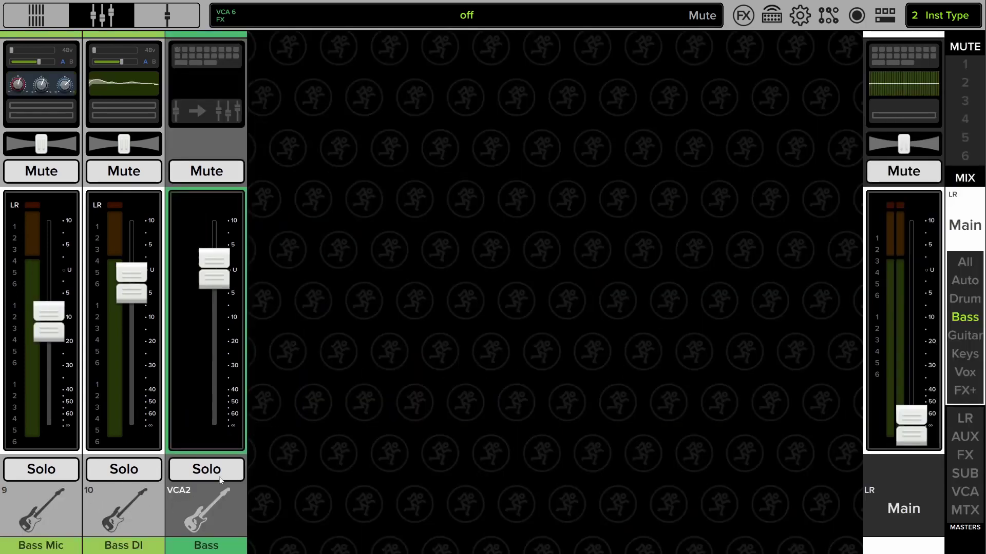
{"action": "left_click", "coordinate": [950, 302]}
{"action": "left_click", "coordinate": [910, 253]}
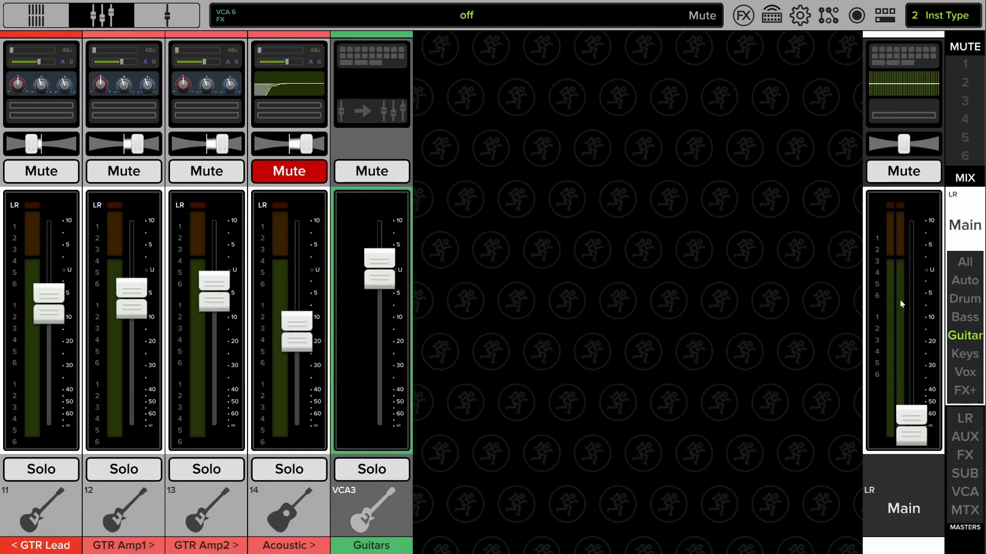
Show the Keys, Vox and FX+ view groups, then open the show's snapshot list.
{"action": "left_click", "coordinate": [961, 330]}
{"action": "left_click", "coordinate": [915, 300]}
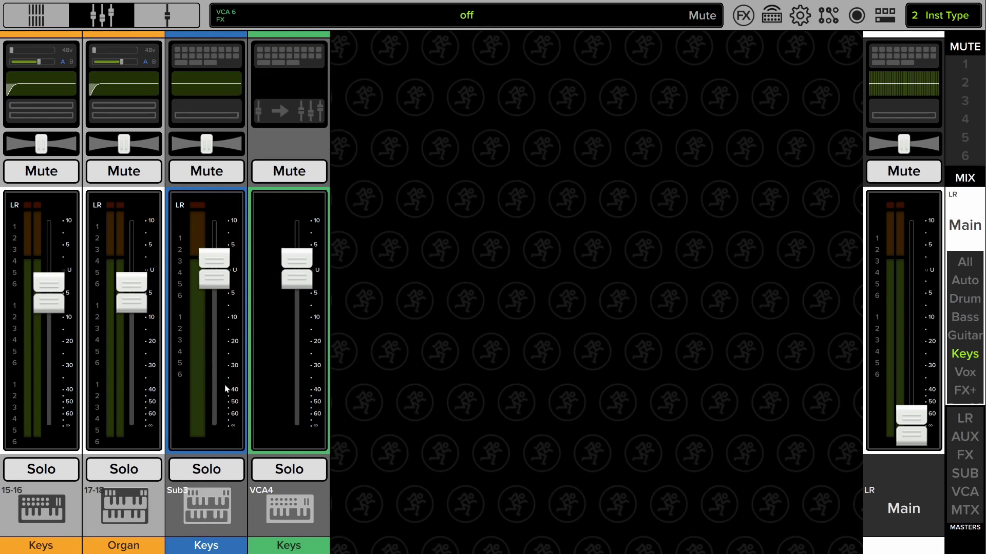
{"action": "left_click", "coordinate": [967, 360]}
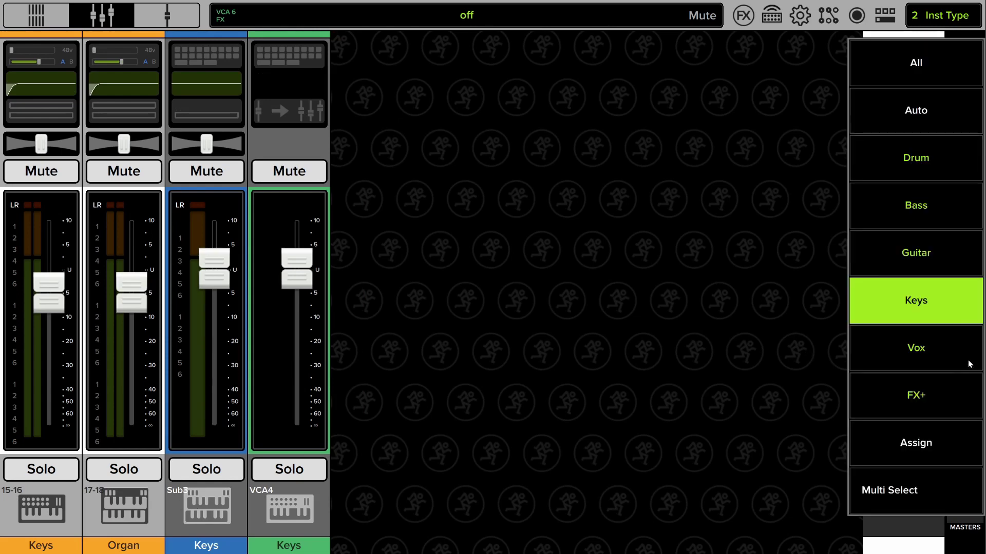
{"action": "left_click", "coordinate": [919, 354]}
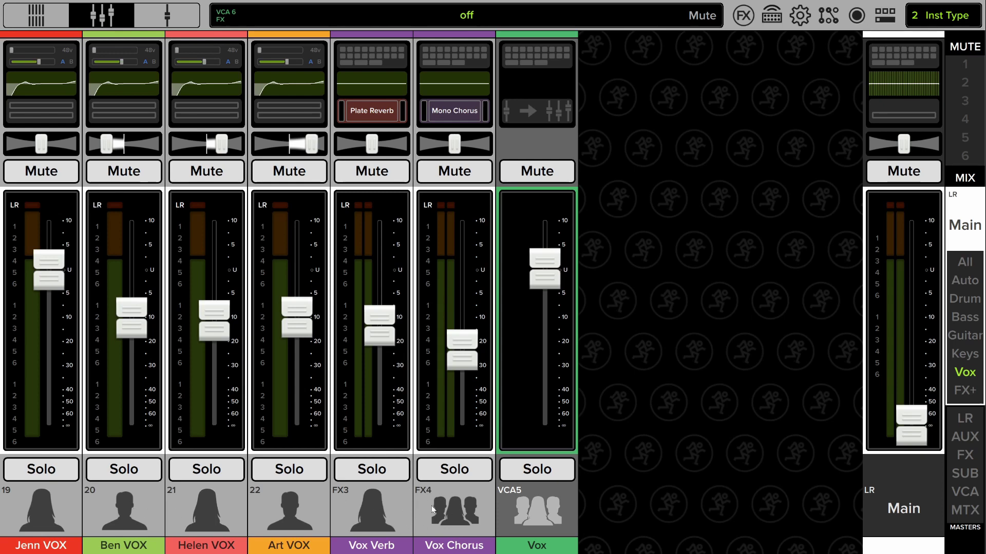
{"action": "left_click", "coordinate": [930, 402]}
{"action": "left_click", "coordinate": [898, 390]}
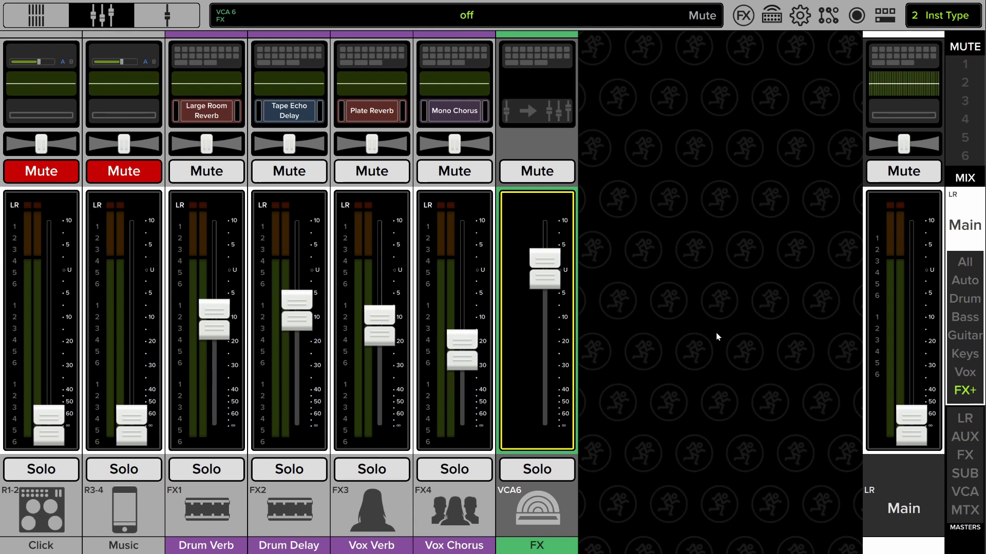
{"action": "left_click", "coordinate": [949, 17]}
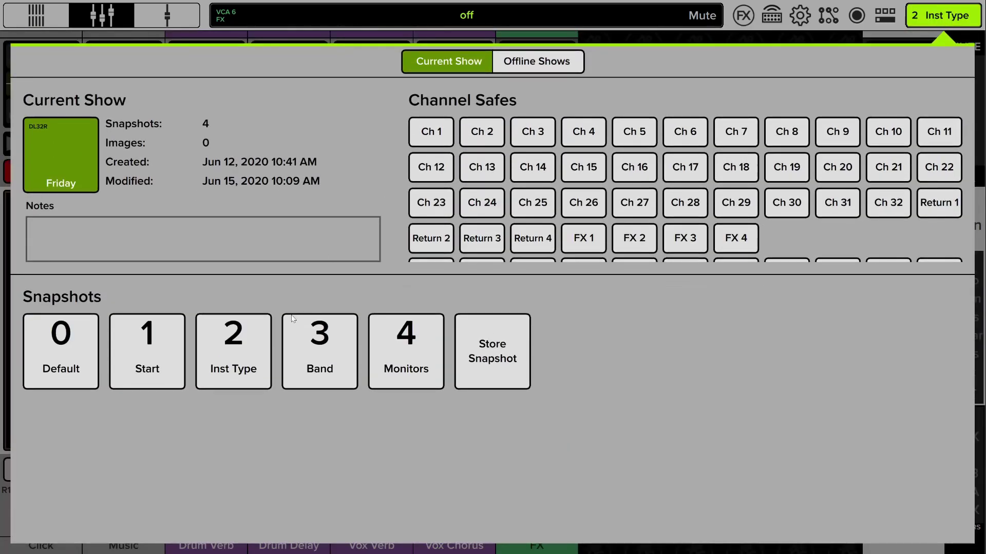
Recall snapshot 3 Band and show the first member's view group: GTR Lead, vocal, effects and VCAs.
{"action": "left_click", "coordinate": [309, 344]}
{"action": "left_click", "coordinate": [285, 198]}
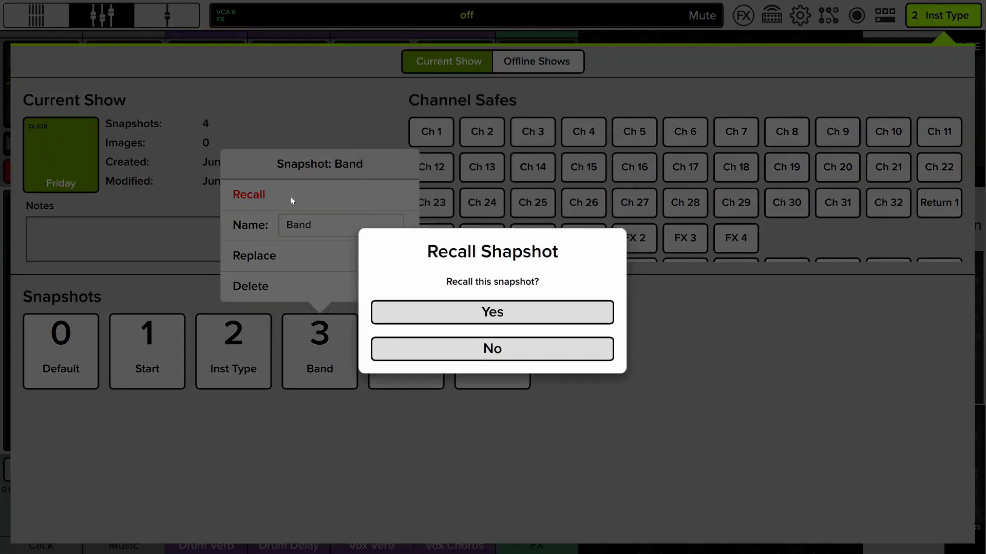
{"action": "left_click", "coordinate": [477, 288]}
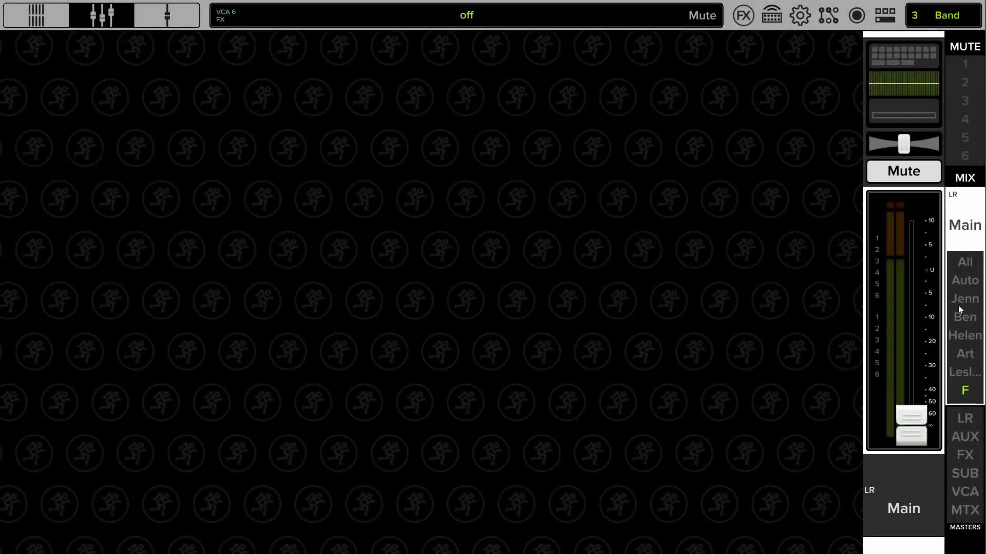
{"action": "left_click", "coordinate": [958, 305]}
{"action": "left_click", "coordinate": [923, 175]}
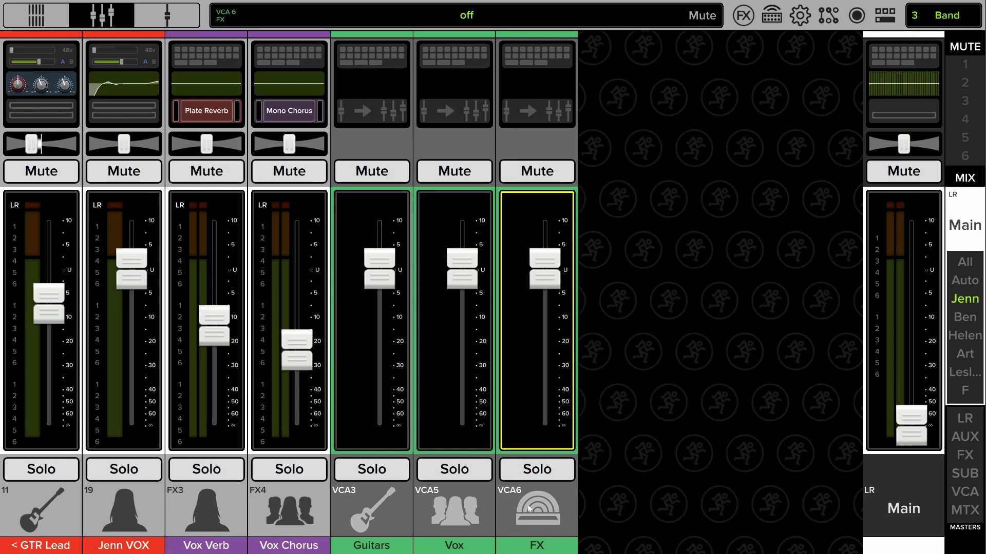
Show the second through fifth members' view groups in turn, ending on the drummer's channels.
{"action": "left_click", "coordinate": [962, 328]}
{"action": "left_click", "coordinate": [904, 220]}
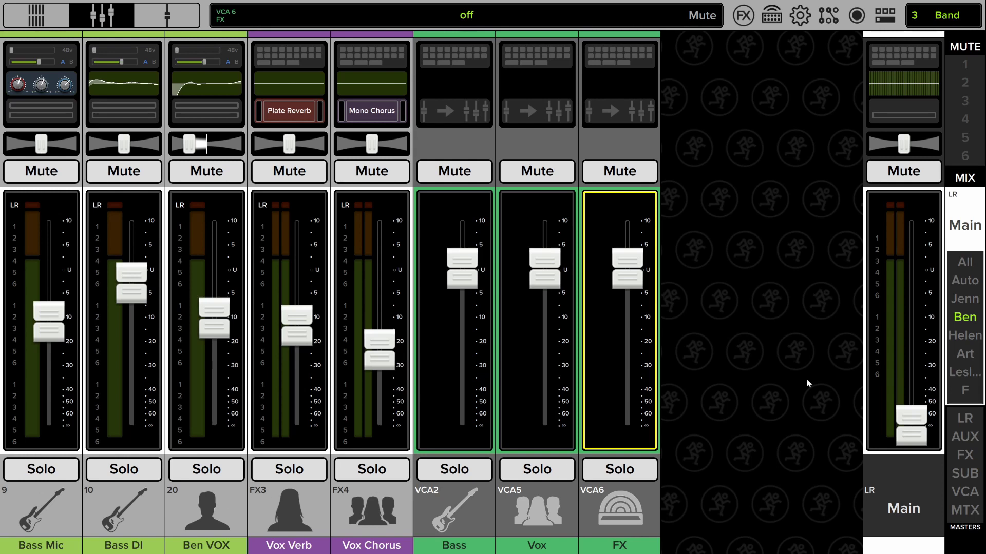
{"action": "left_click", "coordinate": [961, 357]}
{"action": "left_click", "coordinate": [916, 259]}
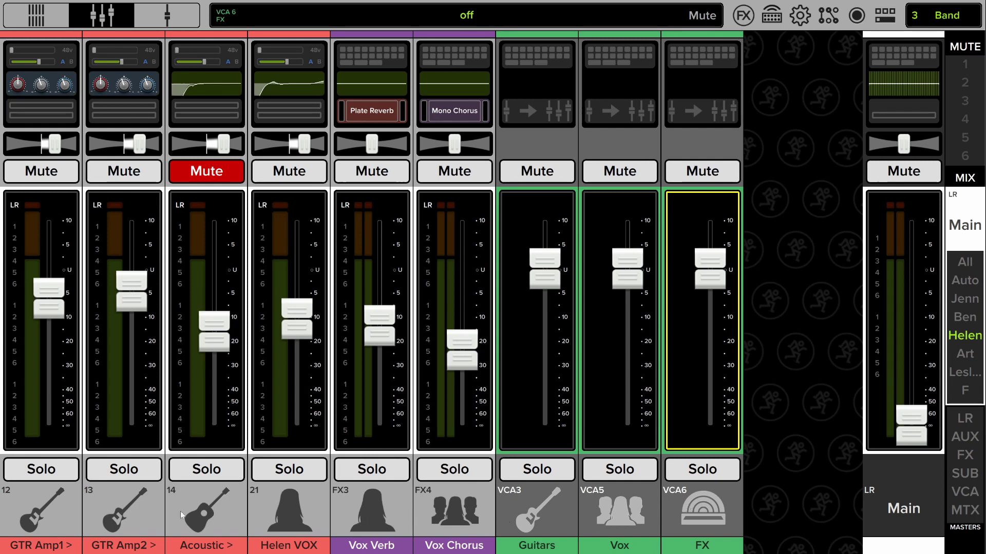
{"action": "left_click", "coordinate": [974, 393]}
{"action": "left_click", "coordinate": [913, 292]}
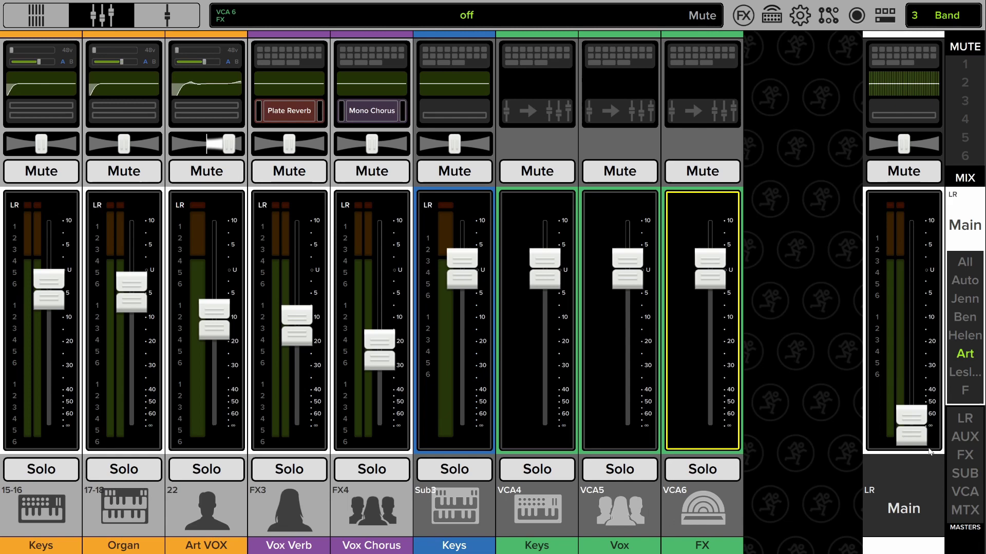
{"action": "left_click", "coordinate": [968, 371]}
{"action": "left_click", "coordinate": [946, 352]}
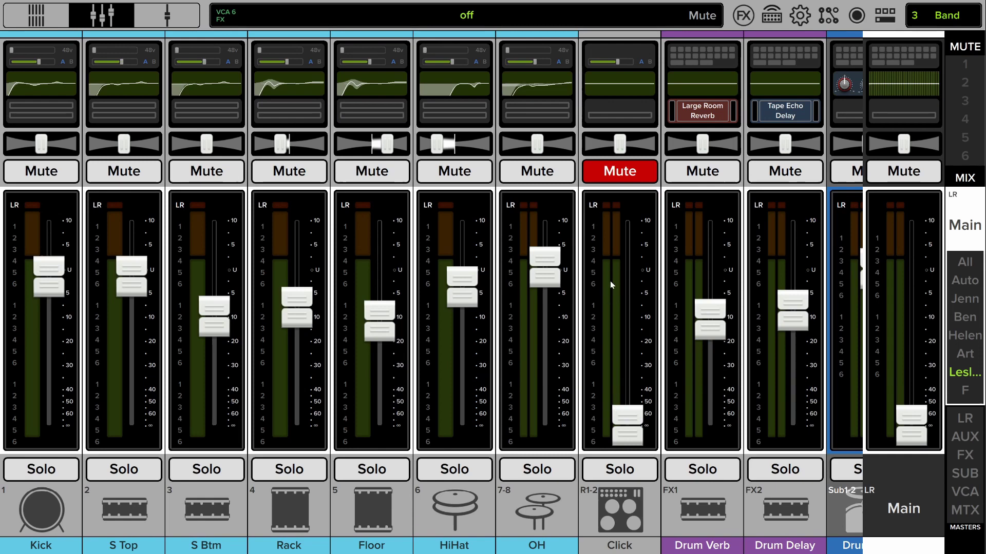
{"action": "left_click_drag", "start_coordinate": [610, 282], "coordinate": [473, 378]}
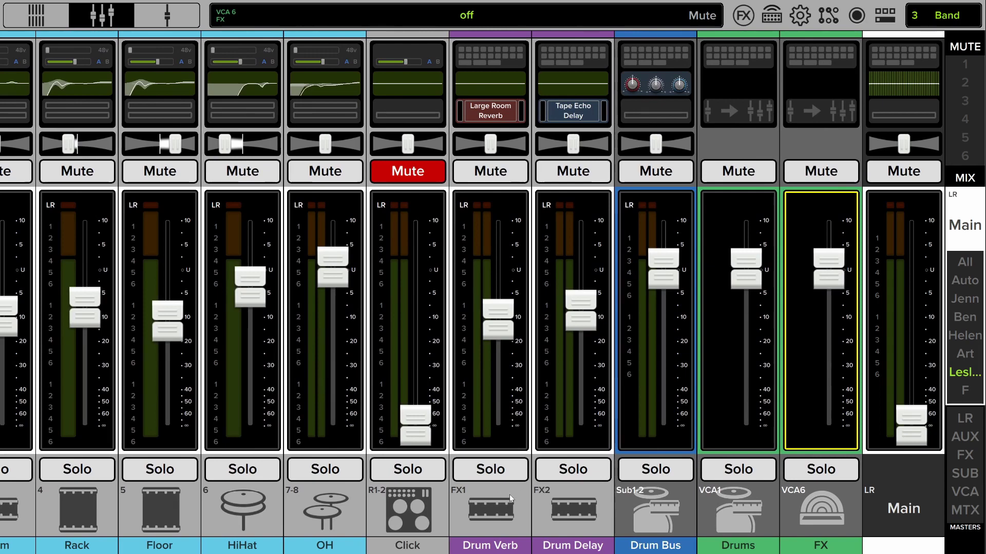
Recall snapshot 4 Monitors and review its strips from Kick through Organ, vocal and Click.
{"action": "left_click", "coordinate": [948, 18]}
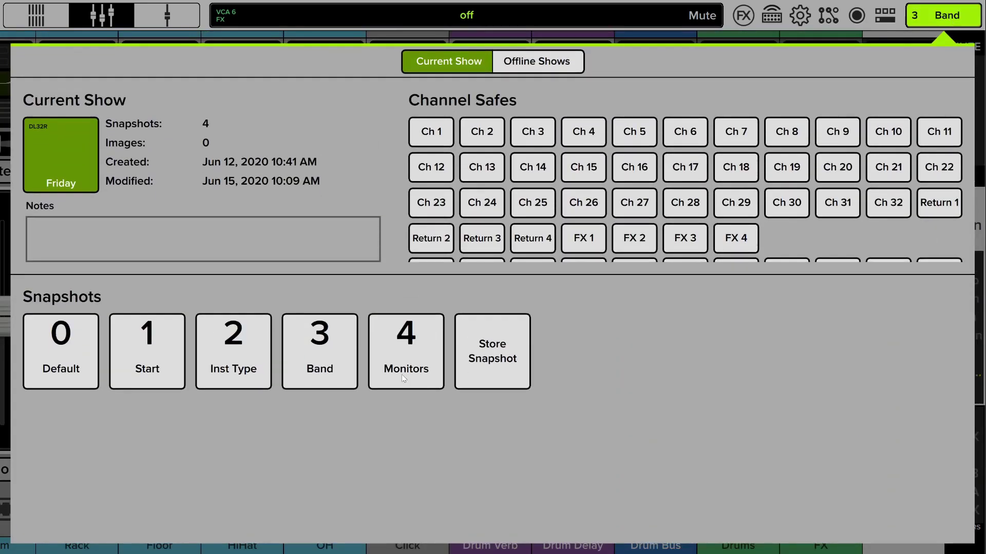
{"action": "left_click", "coordinate": [403, 379]}
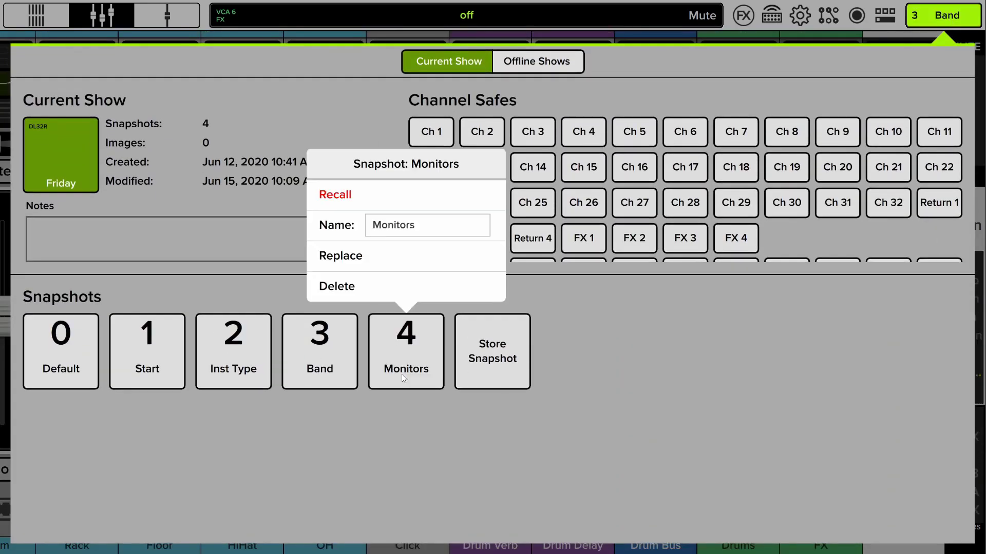
{"action": "left_click", "coordinate": [374, 200]}
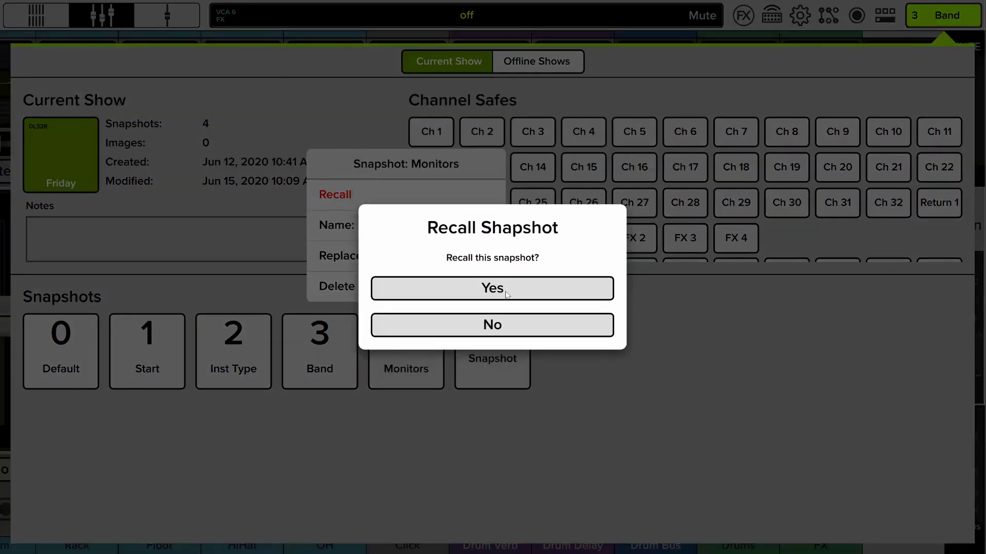
{"action": "left_click", "coordinate": [493, 289]}
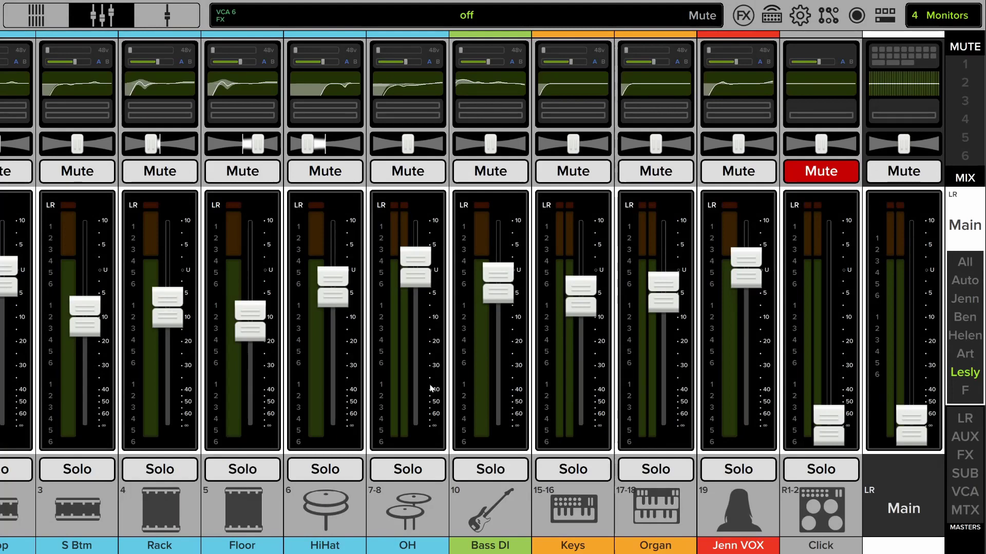
{"action": "left_click_drag", "start_coordinate": [430, 389], "coordinate": [835, 359]}
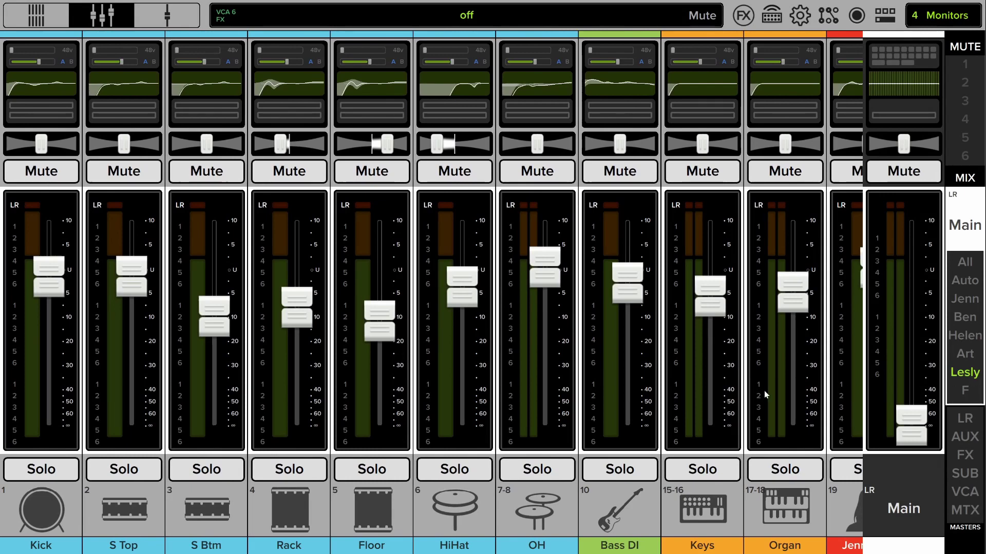
{"action": "mouse_move", "coordinate": [548, 391]}
{"action": "left_mouse_down"}
{"action": "mouse_move", "coordinate": [663, 382]}
{"action": "mouse_move", "coordinate": [547, 393]}
{"action": "left_mouse_up"}
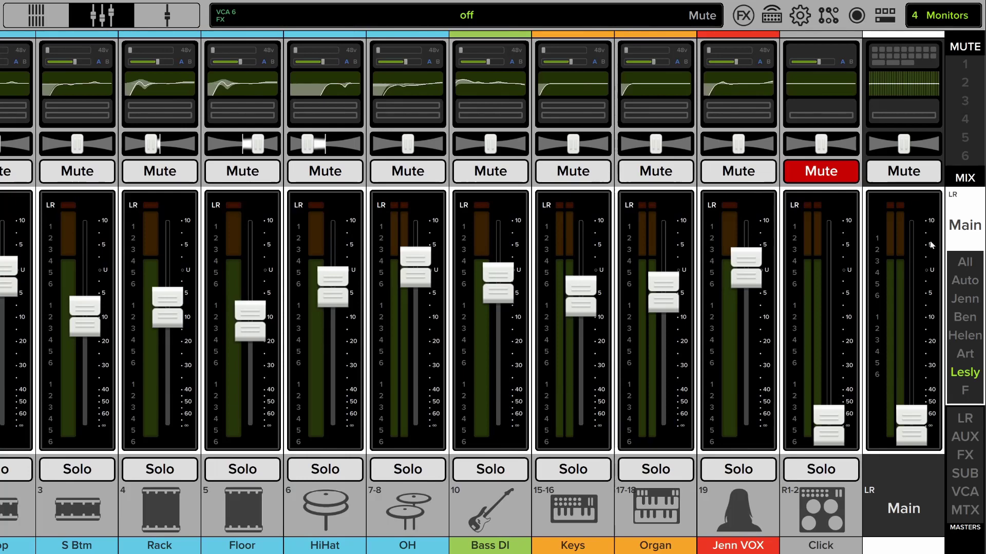
Switch to aux mix A5 and show only the channels in View A.
{"action": "left_click", "coordinate": [965, 224]}
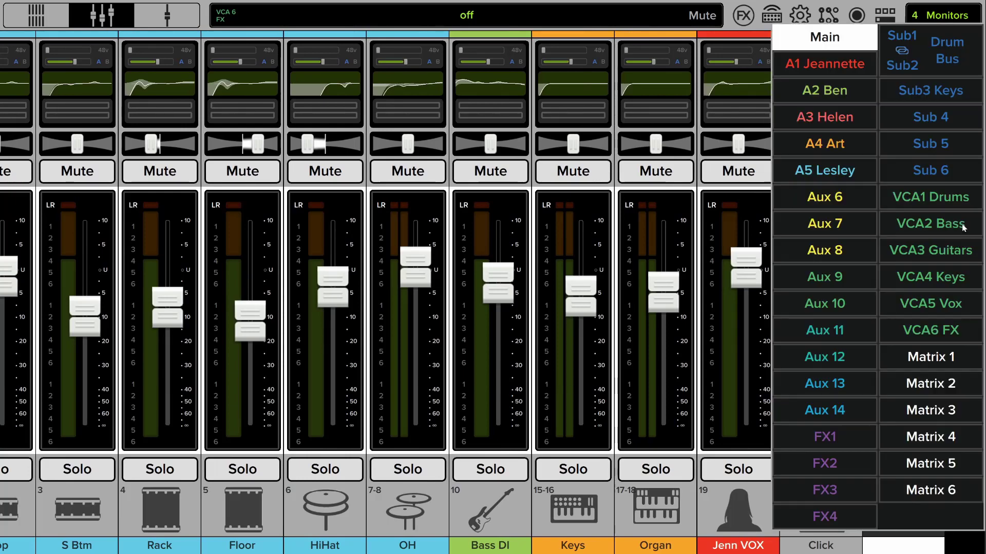
{"action": "left_click", "coordinate": [831, 171]}
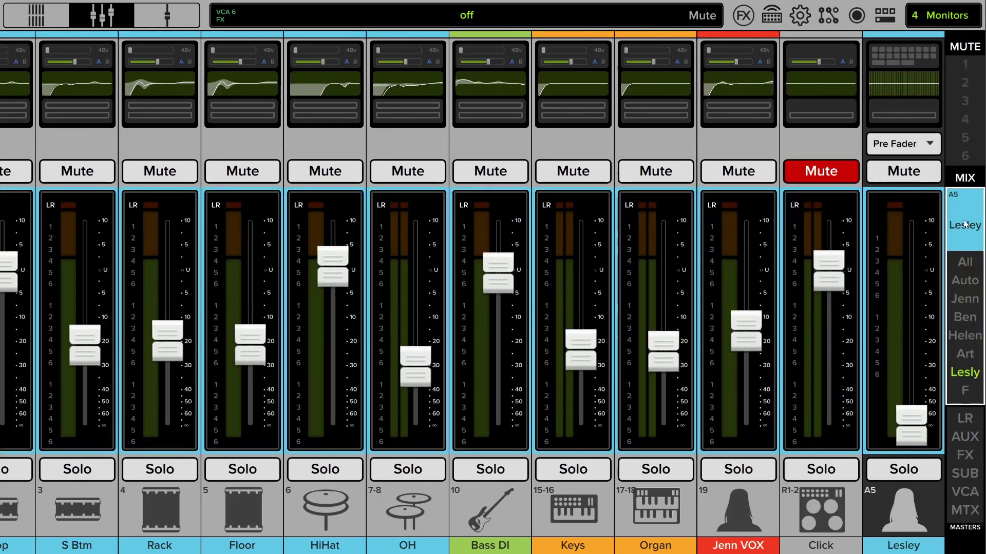
{"action": "left_click_drag", "start_coordinate": [390, 394], "coordinate": [590, 396]}
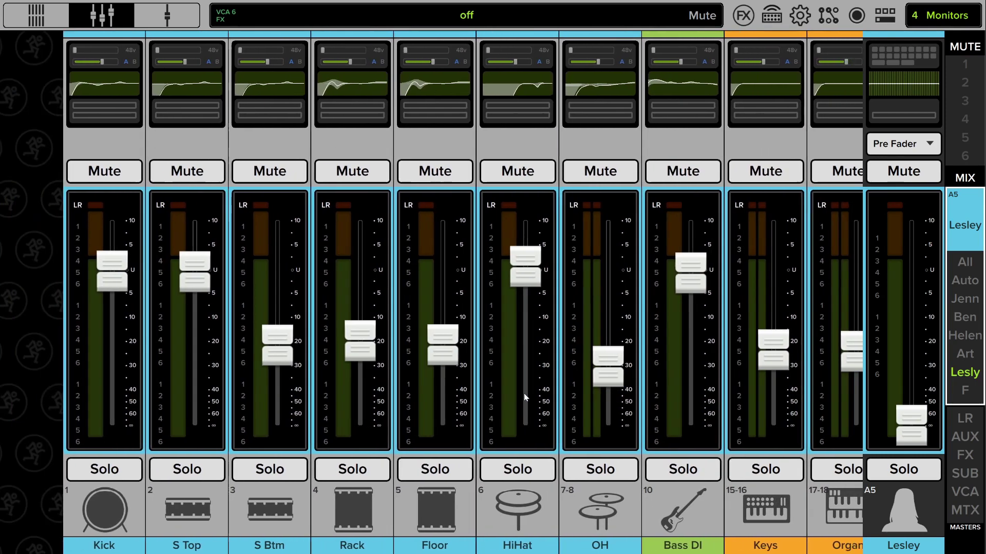
{"action": "mouse_move", "coordinate": [523, 393]}
{"action": "left_mouse_down"}
{"action": "mouse_move", "coordinate": [202, 391]}
{"action": "mouse_move", "coordinate": [505, 398]}
{"action": "left_mouse_up"}
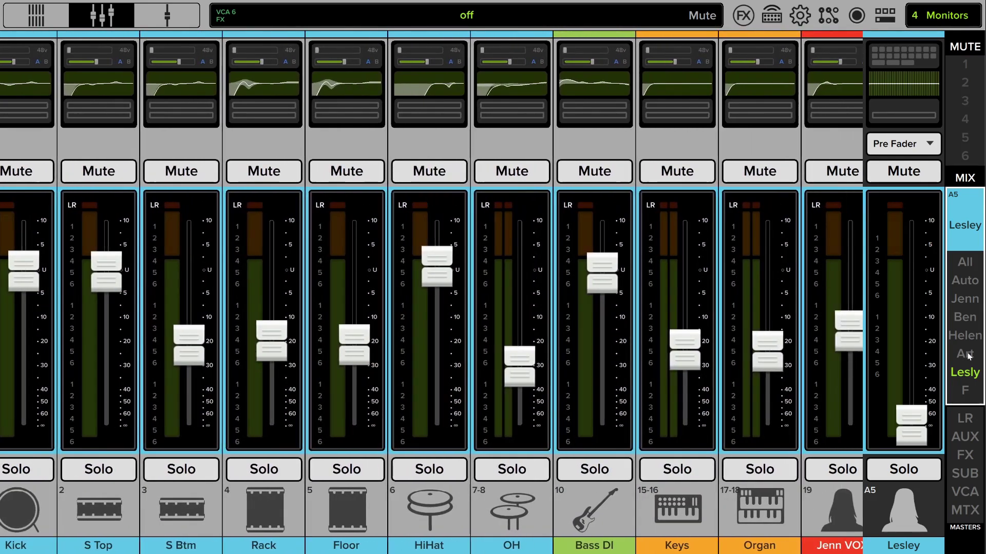
{"action": "left_click", "coordinate": [962, 325]}
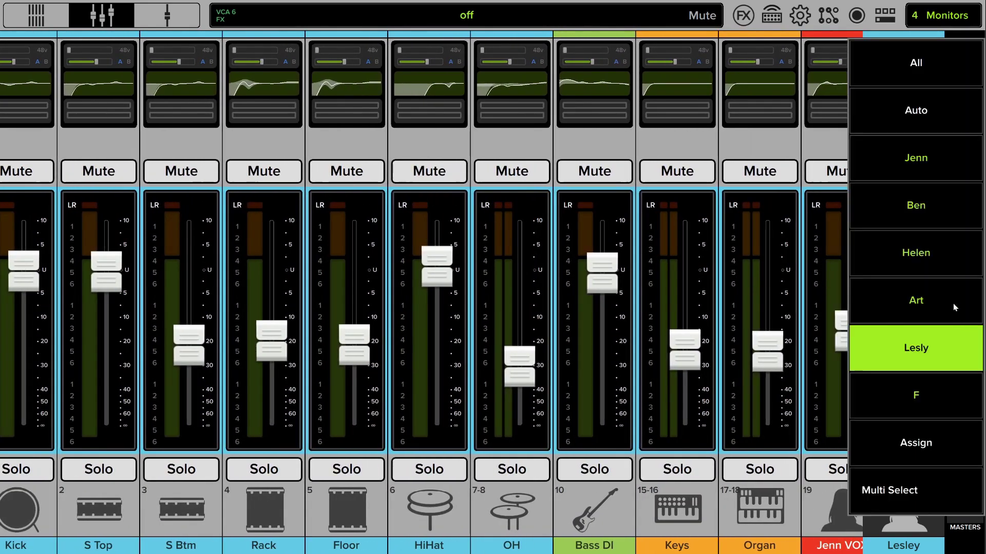
{"action": "left_click", "coordinate": [915, 158]}
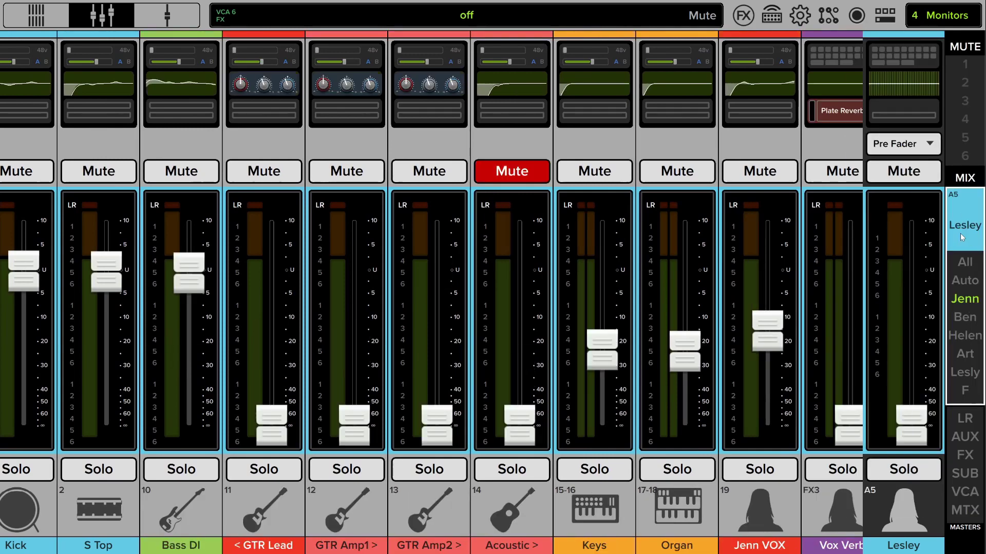
Switch to aux mix A1, then A2 Ben, showing only View B's channels.
{"action": "left_click", "coordinate": [964, 221]}
{"action": "left_click", "coordinate": [854, 73]}
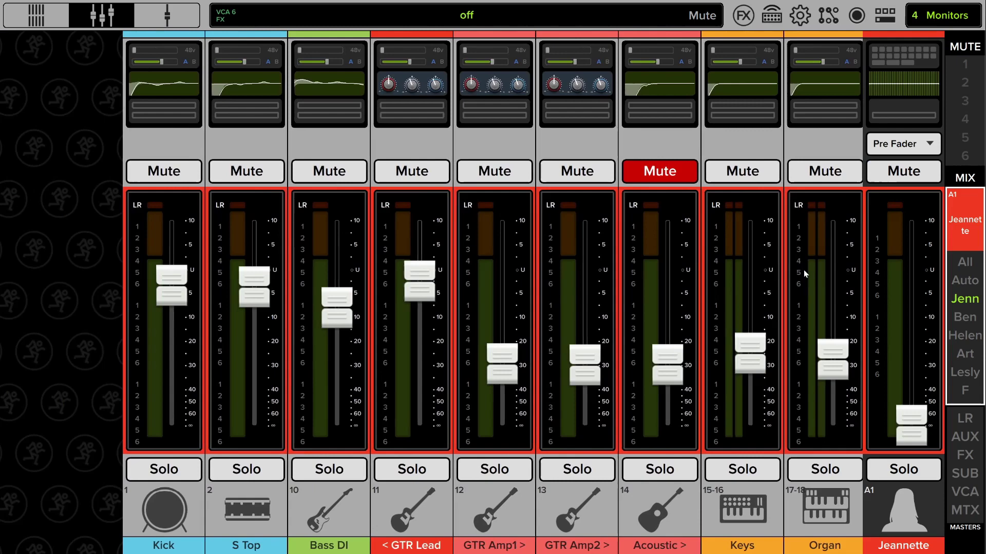
{"action": "left_click_drag", "start_coordinate": [803, 270], "coordinate": [449, 288]}
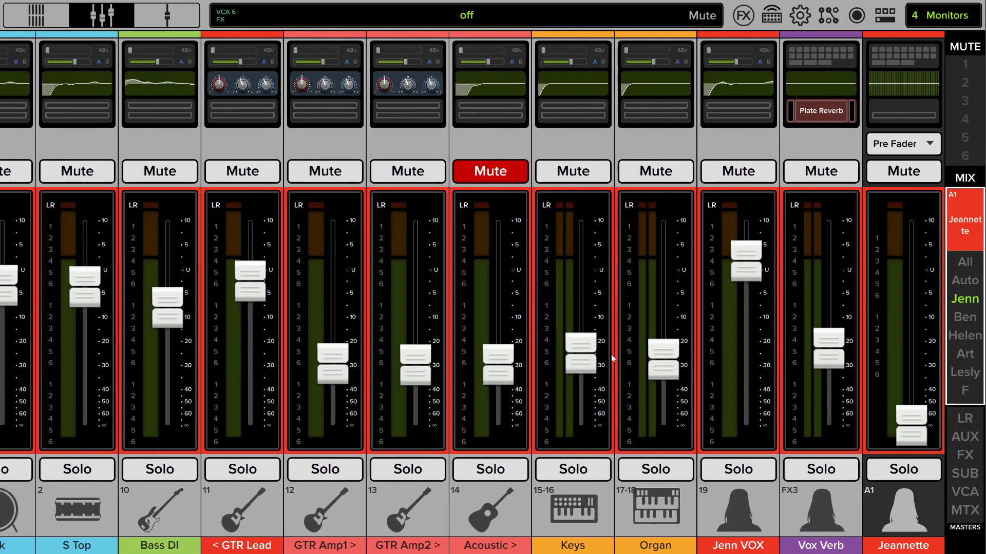
{"action": "left_click", "coordinate": [964, 239]}
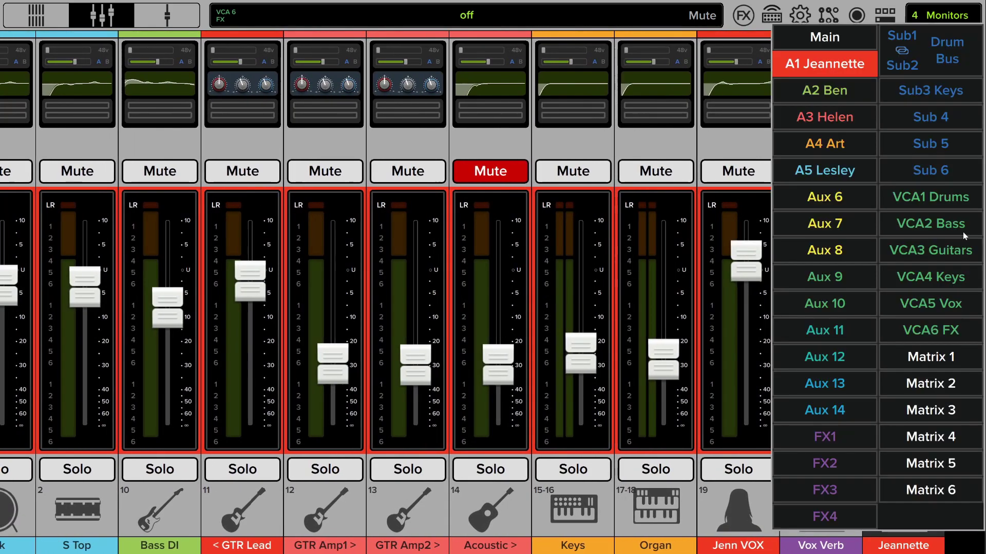
{"action": "left_click", "coordinate": [837, 100]}
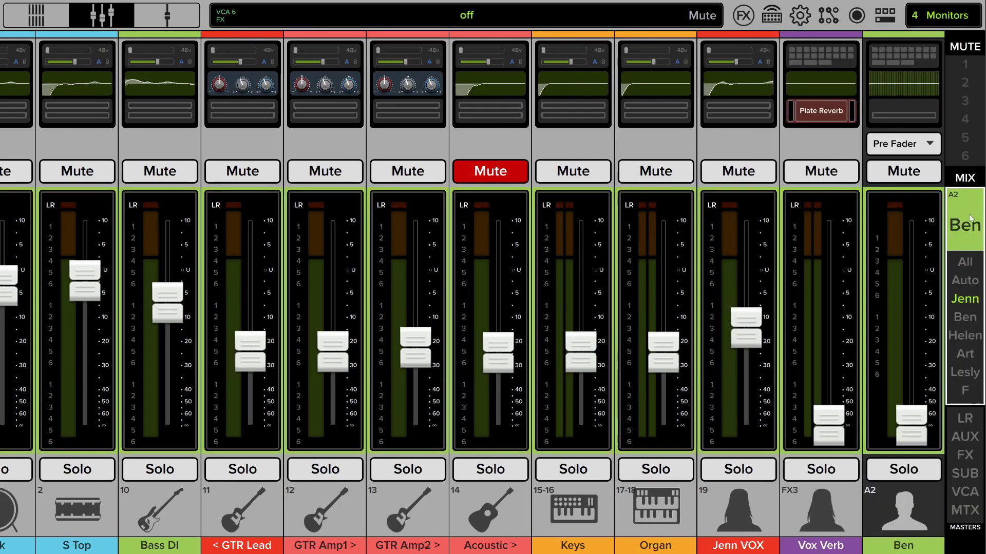
{"action": "left_click", "coordinate": [962, 291]}
{"action": "left_click", "coordinate": [907, 220]}
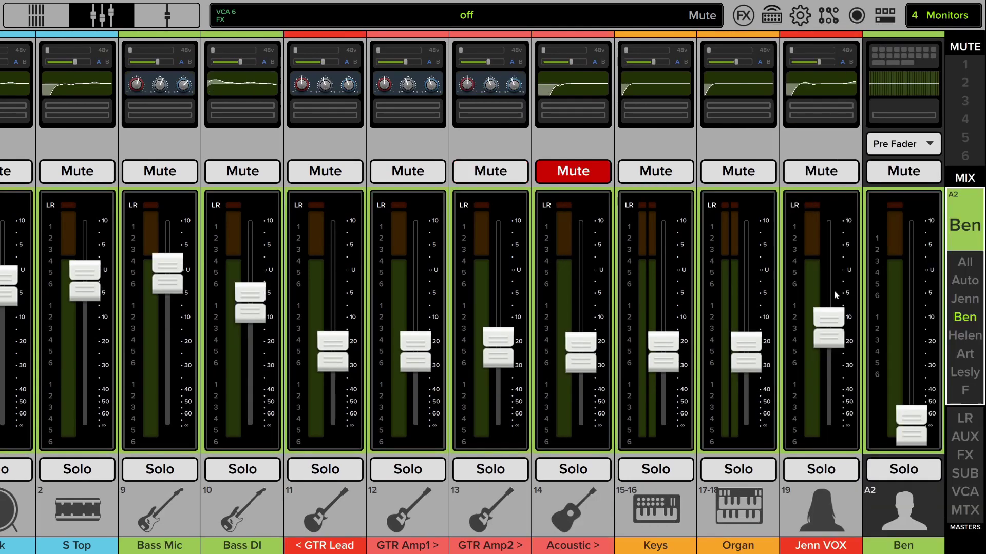
{"action": "left_click_drag", "start_coordinate": [588, 290], "coordinate": [633, 298]}
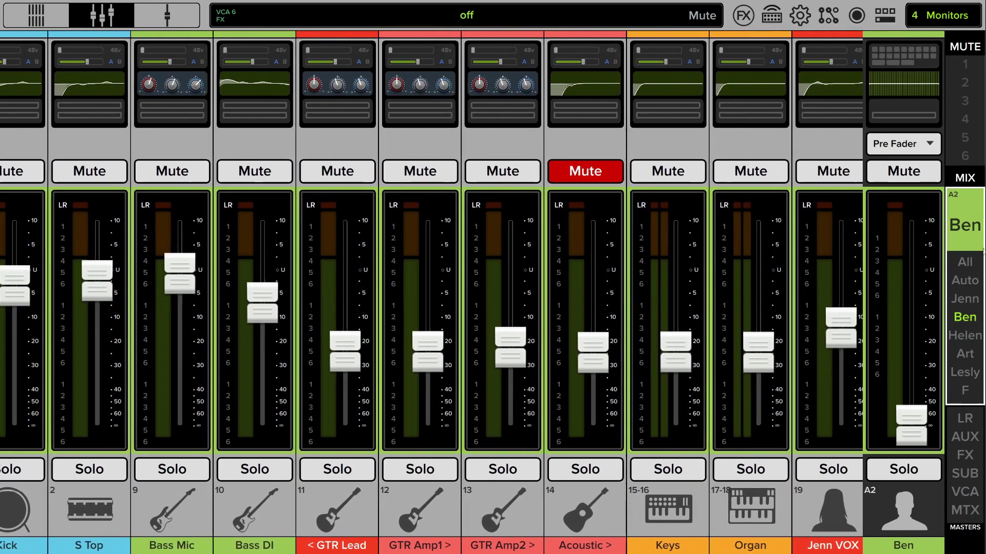
Show all channels and raise OH to -31.2 dB in aux mix A2.
{"action": "left_click", "coordinate": [970, 315]}
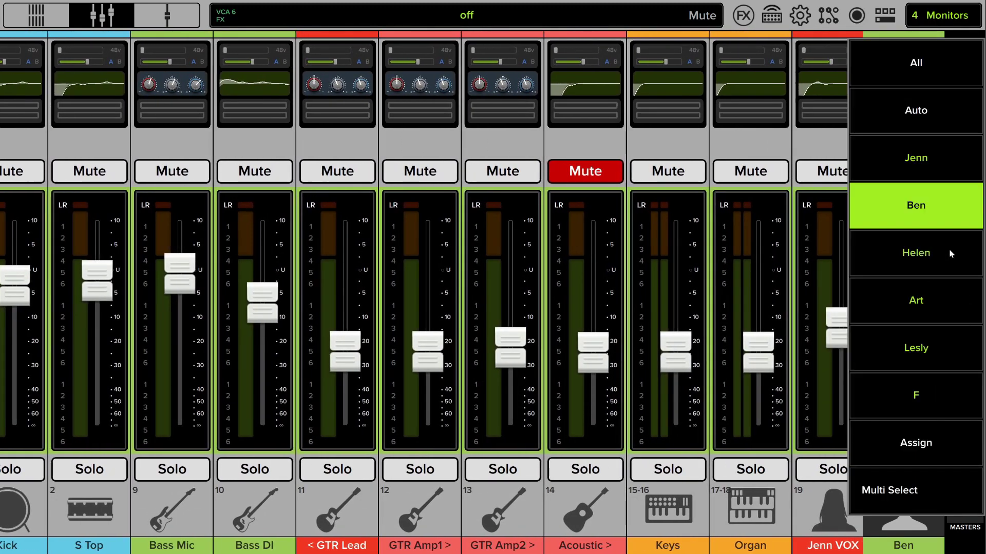
{"action": "left_click", "coordinate": [915, 77]}
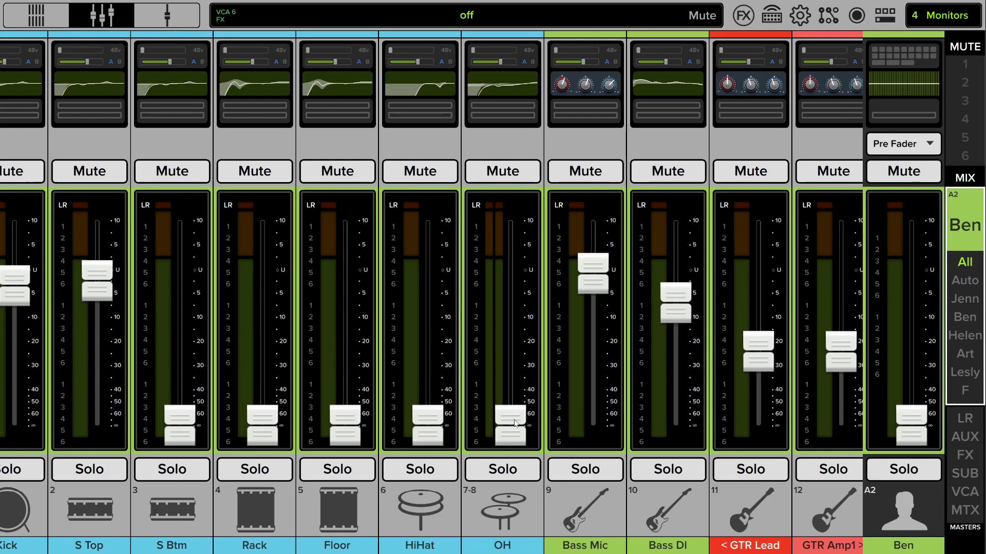
{"action": "left_click_drag", "start_coordinate": [519, 418], "coordinate": [521, 362]}
Assign OH to View B in the view group editor, leaving View A unchanged.
{"action": "left_click", "coordinate": [969, 344]}
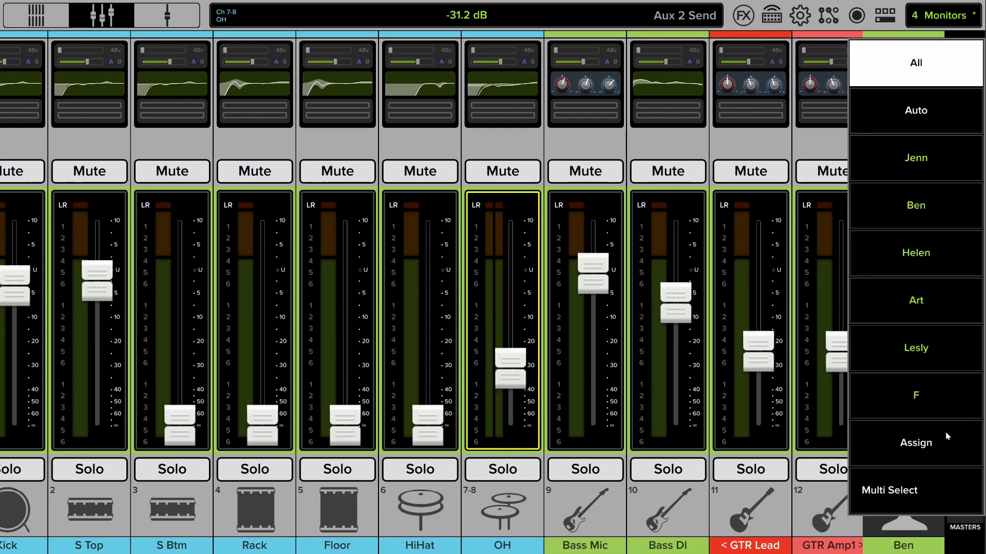
{"action": "left_click", "coordinate": [937, 445]}
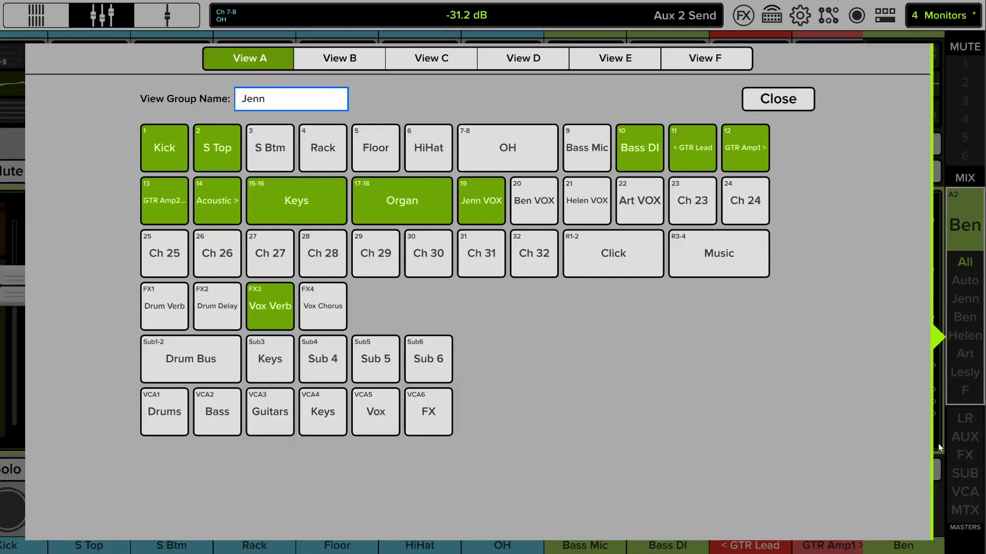
{"action": "left_click", "coordinate": [492, 146]}
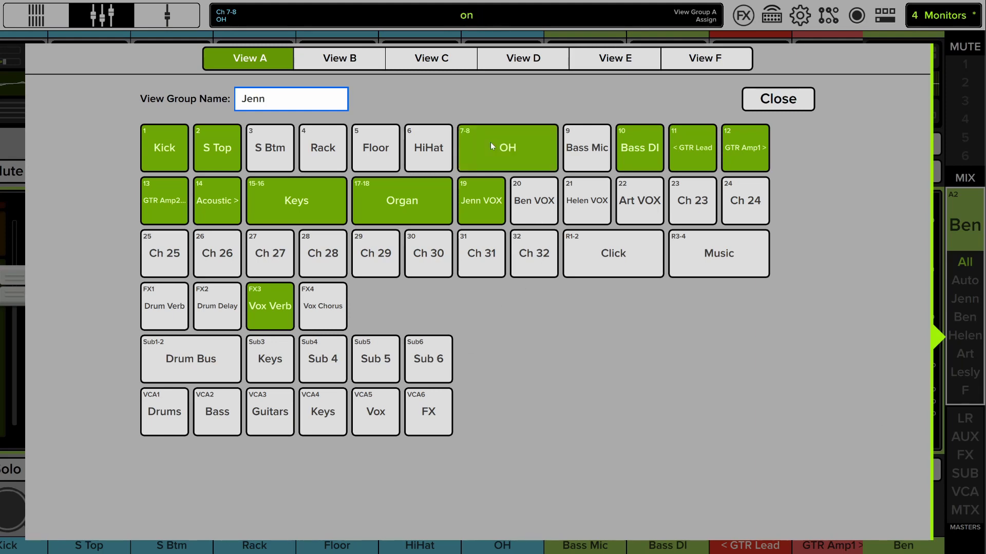
{"action": "left_click", "coordinate": [506, 152]}
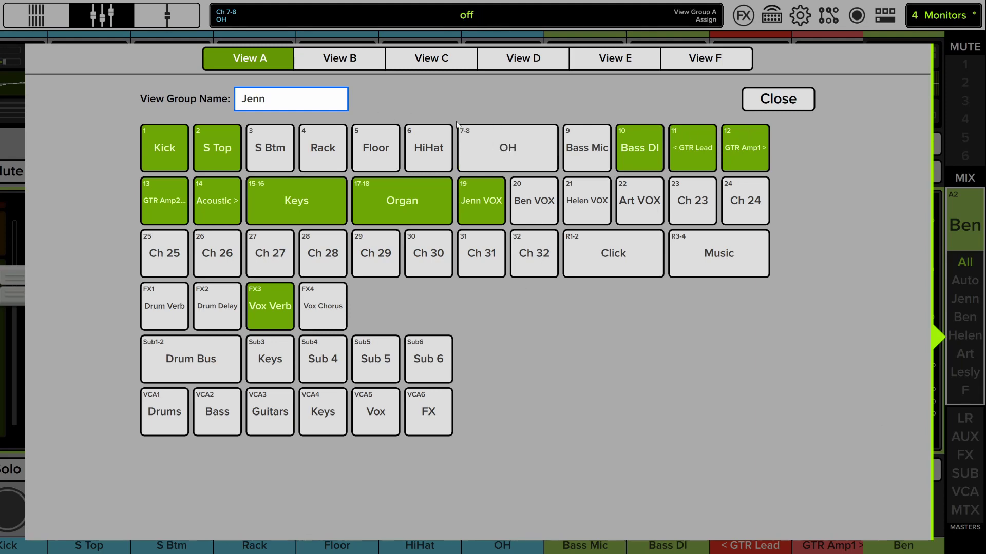
{"action": "left_click", "coordinate": [343, 64]}
{"action": "left_click", "coordinate": [496, 153]}
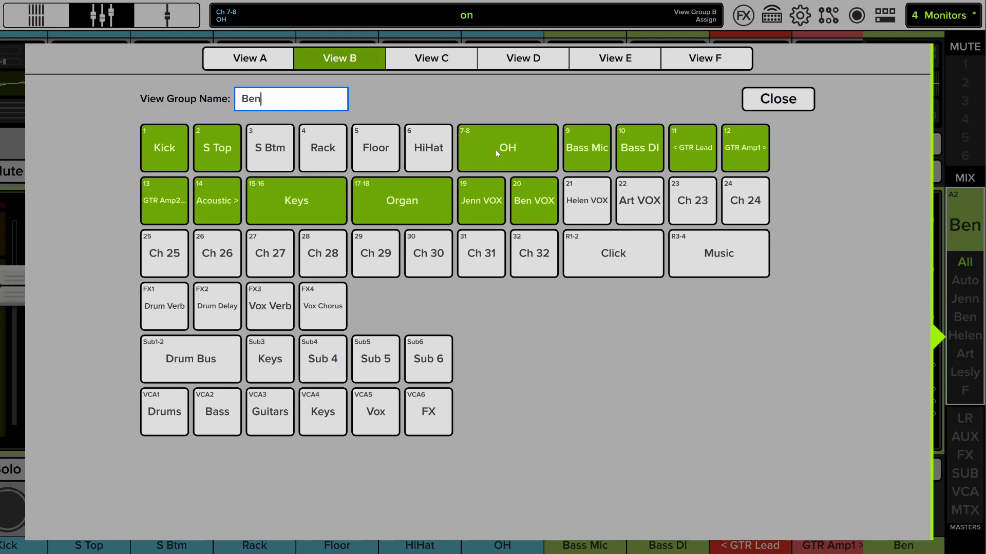
{"action": "left_click", "coordinate": [778, 100]}
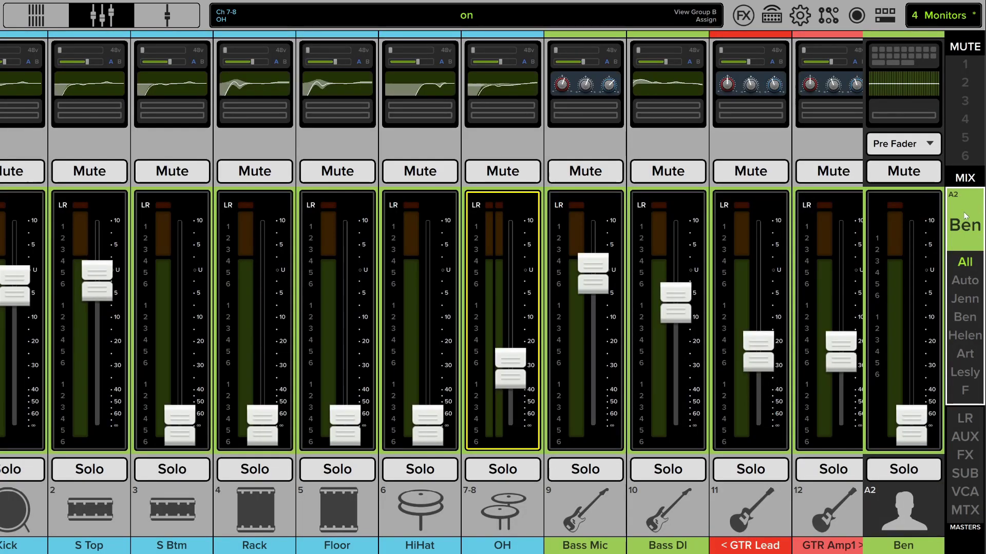
Set the view group to Auto so strips follow the selected mix.
{"action": "left_click", "coordinate": [963, 211]}
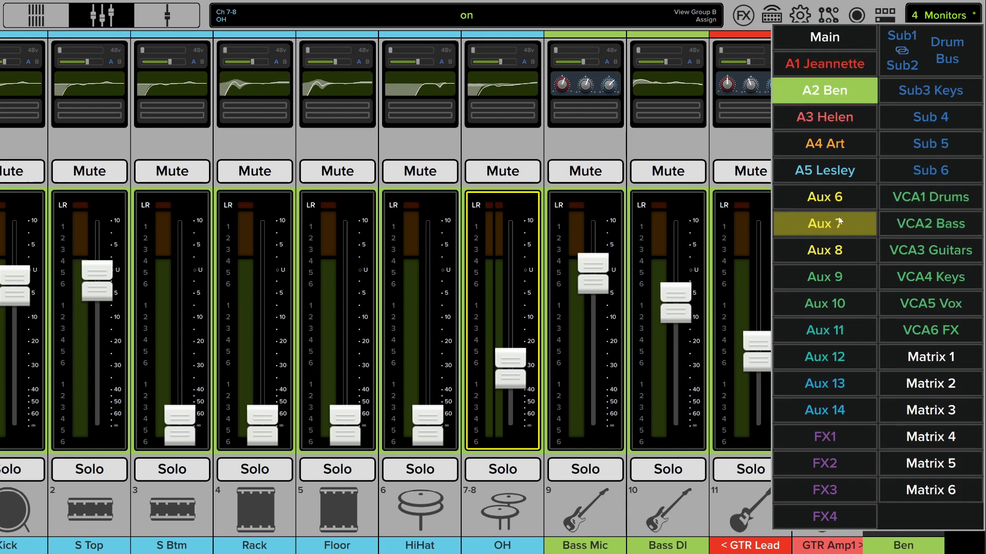
{"action": "left_click", "coordinate": [688, 253]}
{"action": "left_click", "coordinate": [966, 272]}
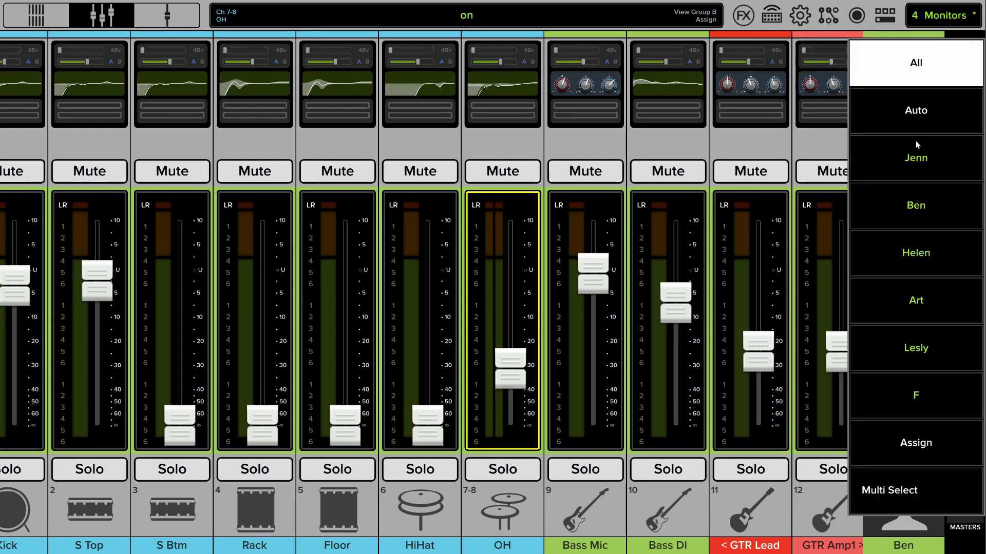
{"action": "left_click", "coordinate": [931, 112]}
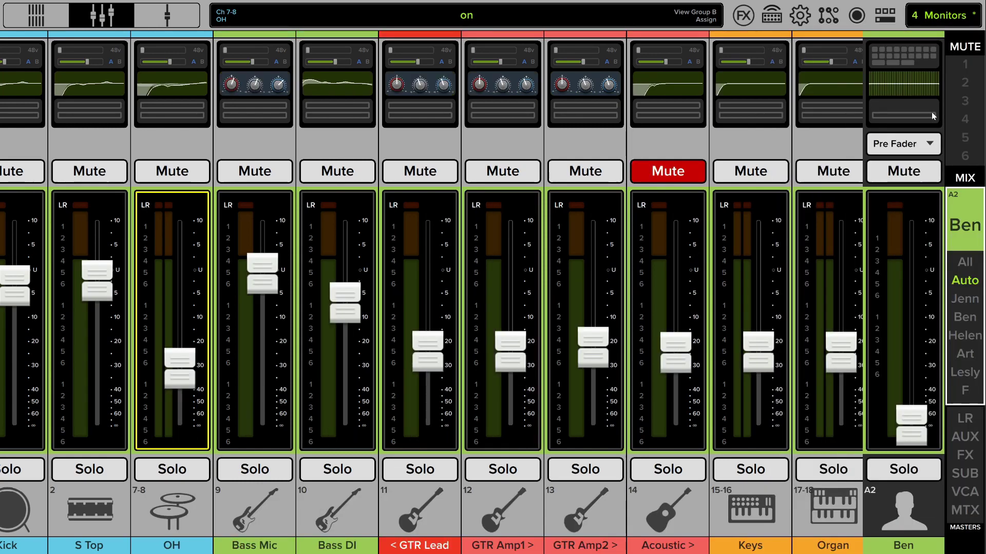
Switch to aux mix A4 and scroll through its Auto-view strips.
{"action": "left_click", "coordinate": [966, 228]}
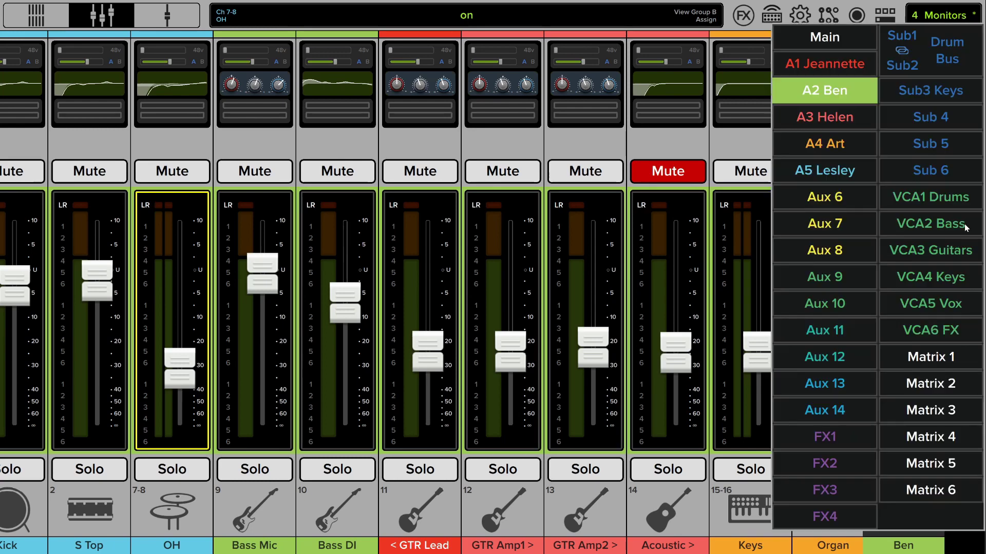
{"action": "left_click", "coordinate": [846, 142]}
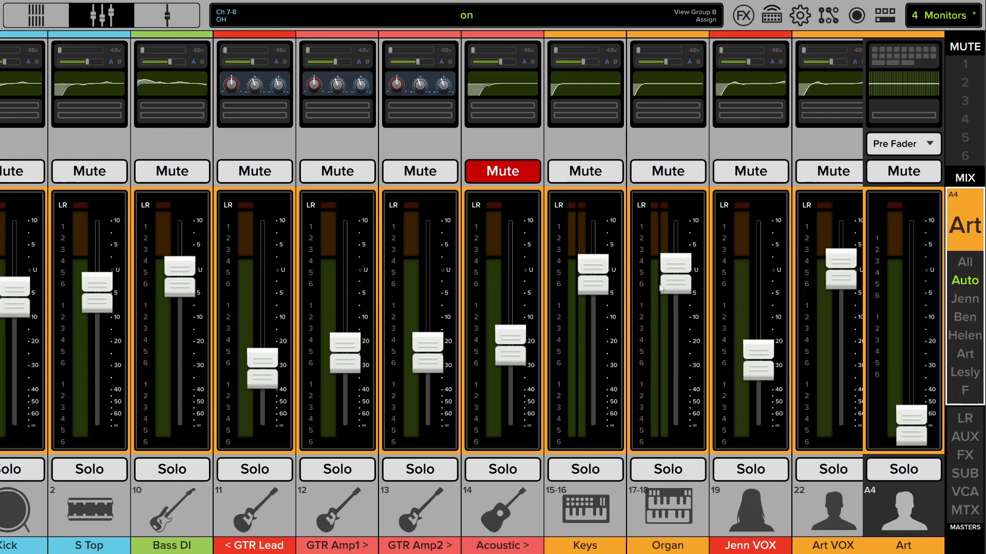
{"action": "left_click_drag", "start_coordinate": [625, 380], "coordinate": [816, 383]}
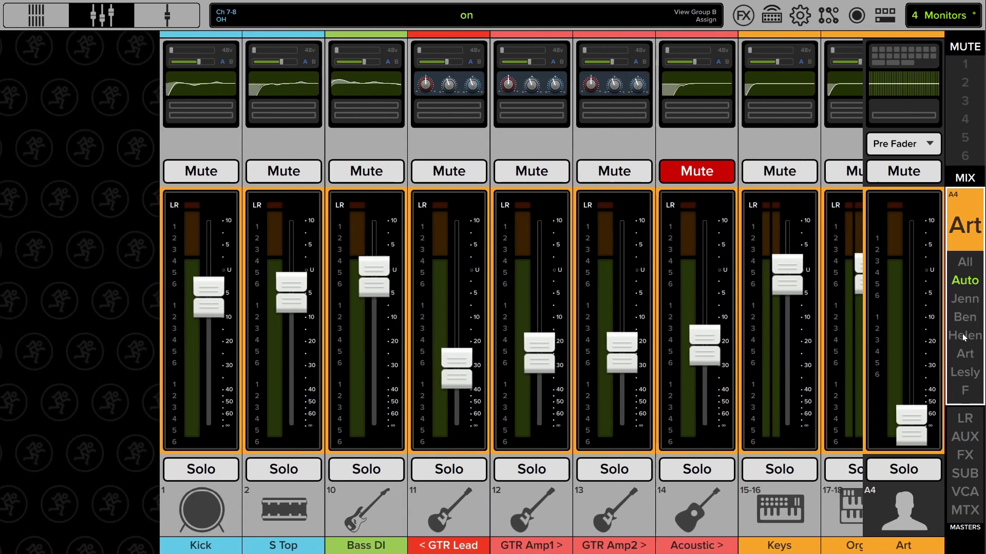
{"action": "left_click_drag", "start_coordinate": [689, 396], "coordinate": [377, 424]}
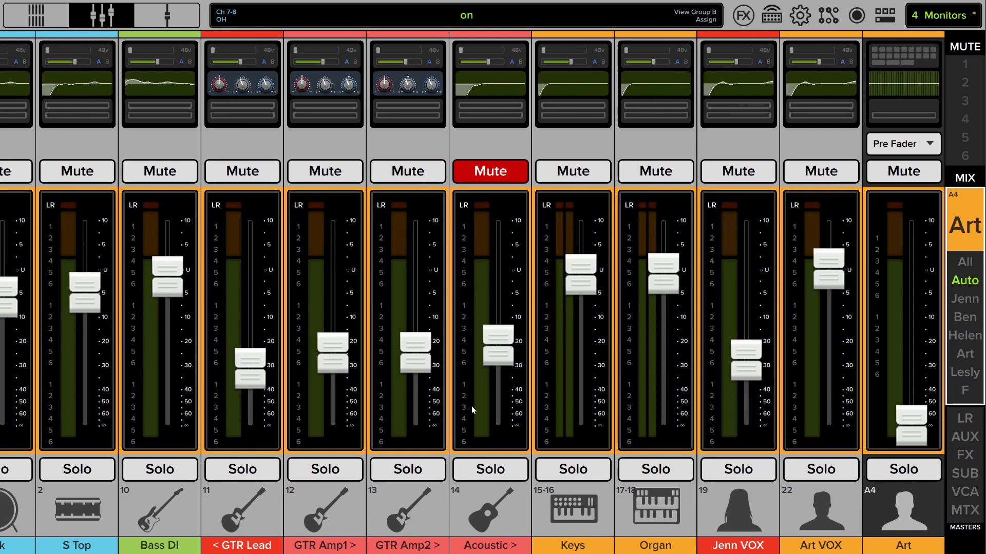
{"action": "left_click_drag", "start_coordinate": [531, 413], "coordinate": [410, 396]}
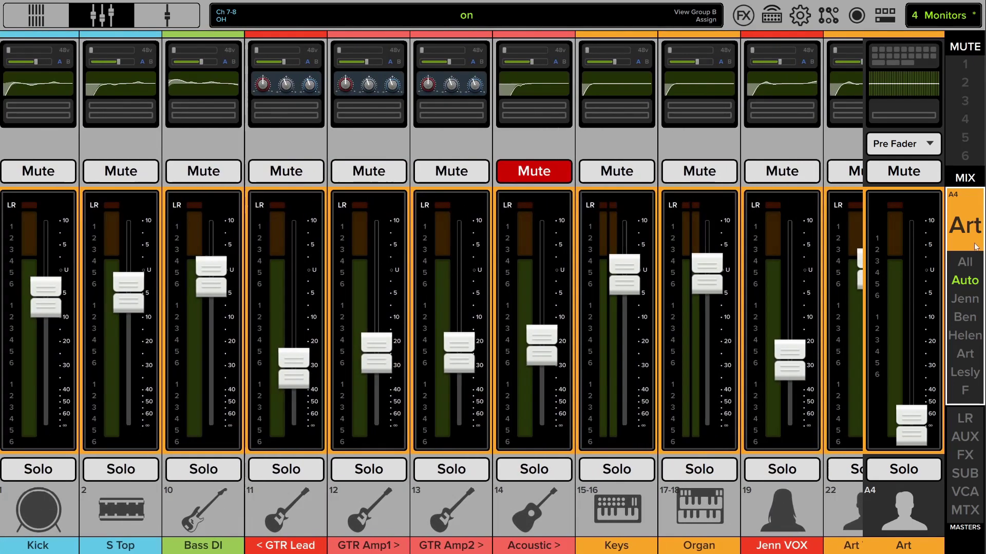
Step through aux mixes A3, A5 and A1, ending on the Main mix.
{"action": "left_click", "coordinate": [977, 231]}
{"action": "left_click", "coordinate": [825, 117]}
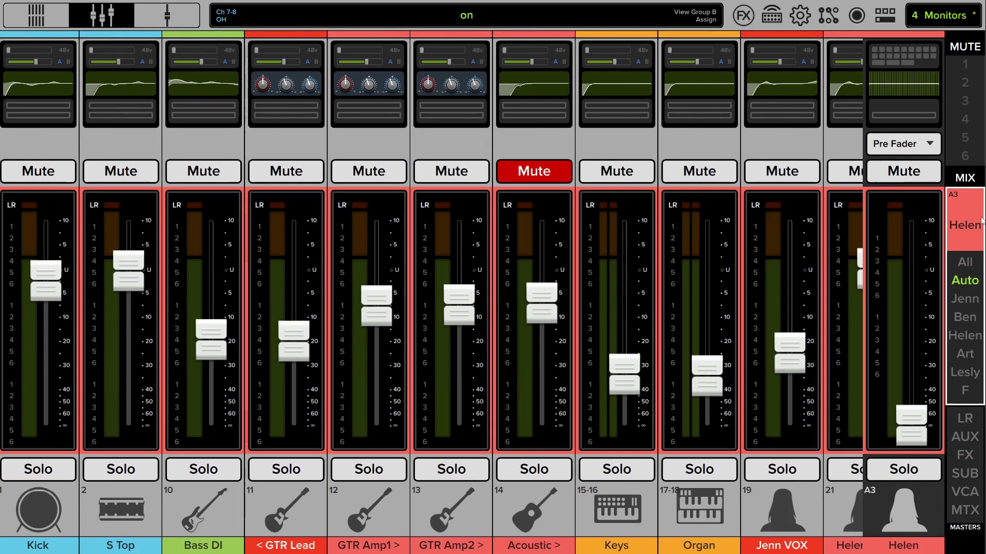
{"action": "left_click", "coordinate": [977, 226]}
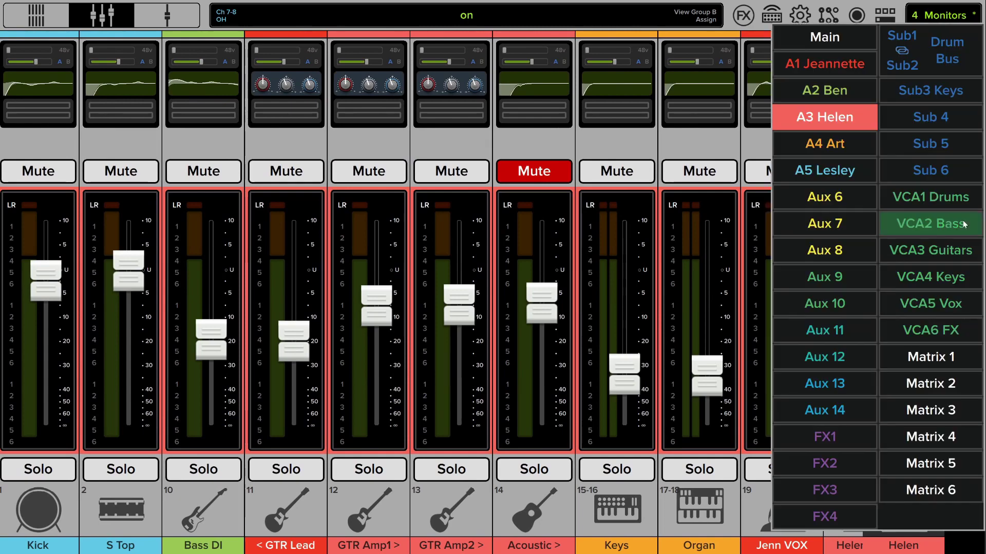
{"action": "left_click", "coordinate": [829, 180]}
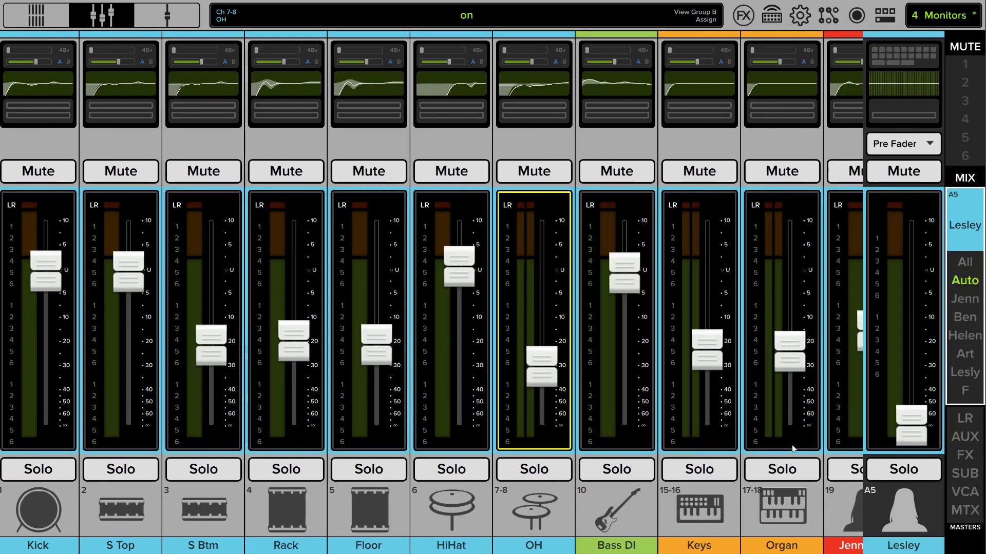
{"action": "left_click", "coordinate": [962, 231]}
{"action": "left_click", "coordinate": [818, 67]}
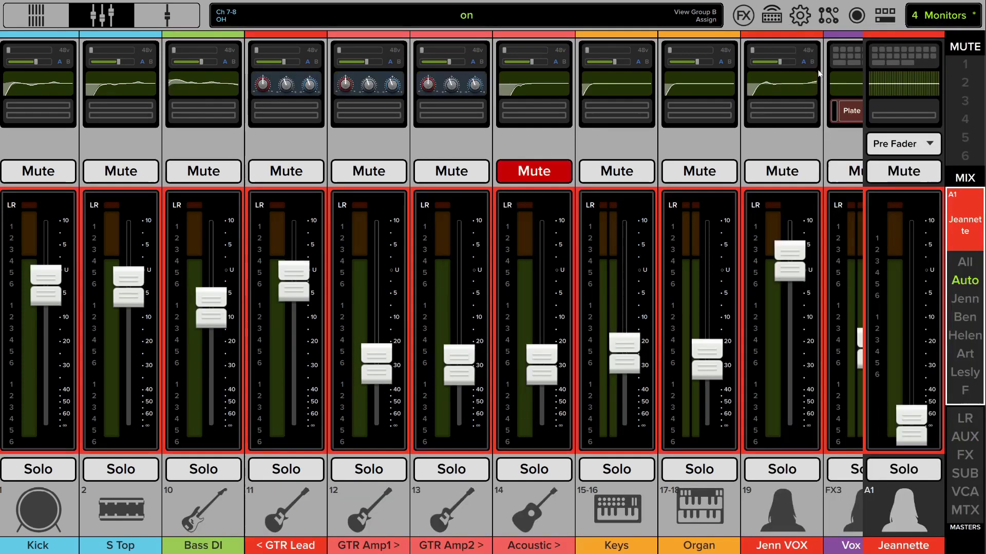
{"action": "left_click", "coordinate": [974, 203]}
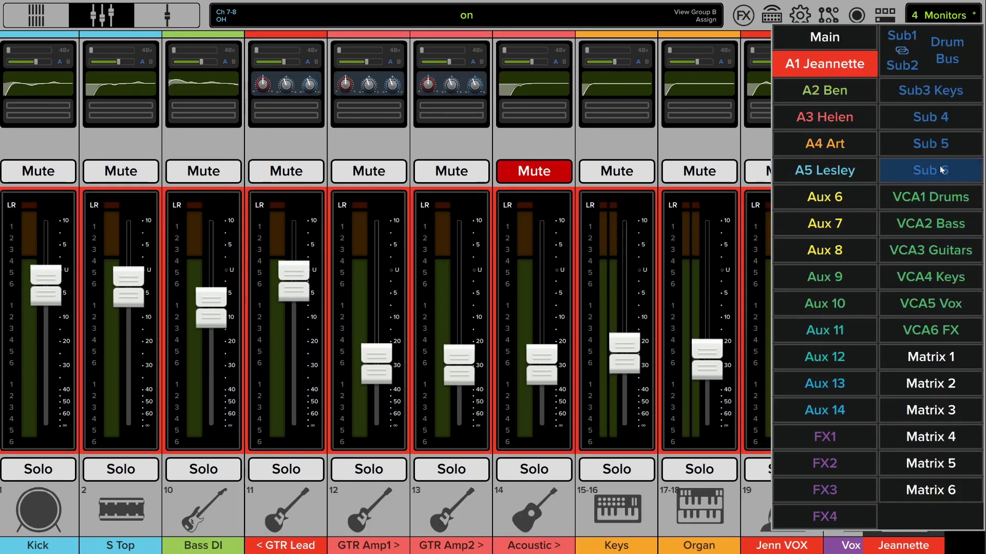
{"action": "left_click", "coordinate": [832, 43]}
{"action": "left_click_drag", "start_coordinate": [759, 385], "coordinate": [726, 373]}
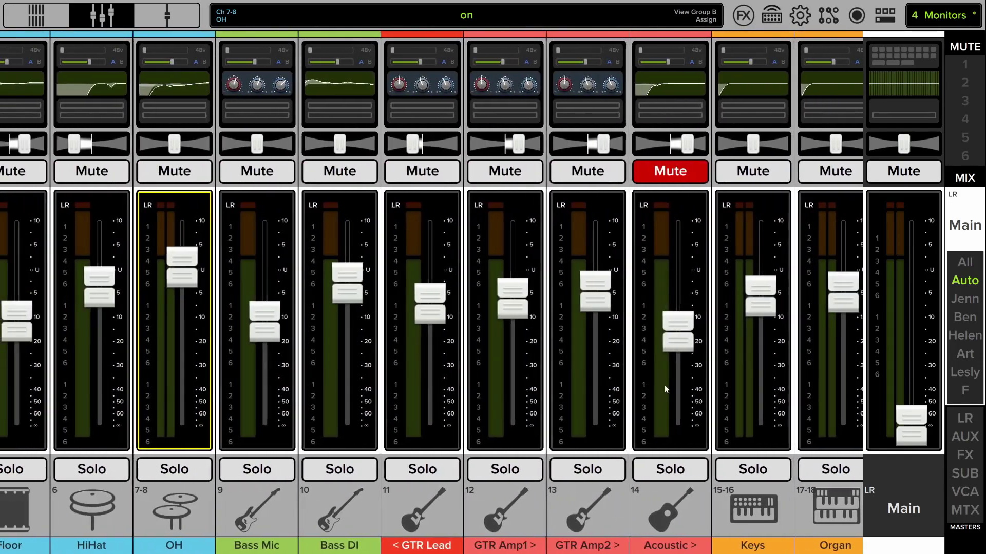
{"action": "left_click_drag", "start_coordinate": [665, 385], "coordinate": [838, 354]}
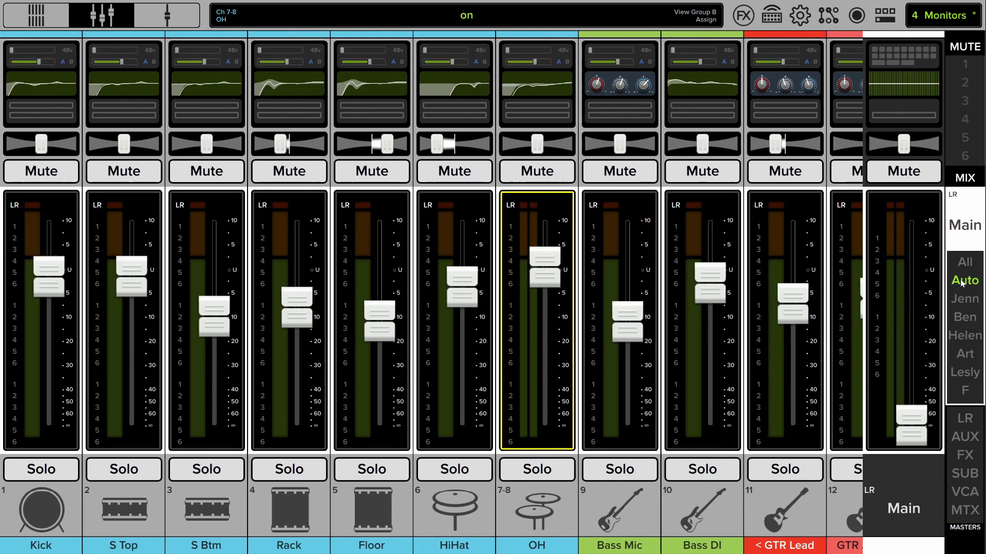
In A1 Jeannette's All view, raise HiHat to -9.7 dB, then return to Auto view.
{"action": "left_click", "coordinate": [964, 225]}
{"action": "left_click", "coordinate": [833, 62]}
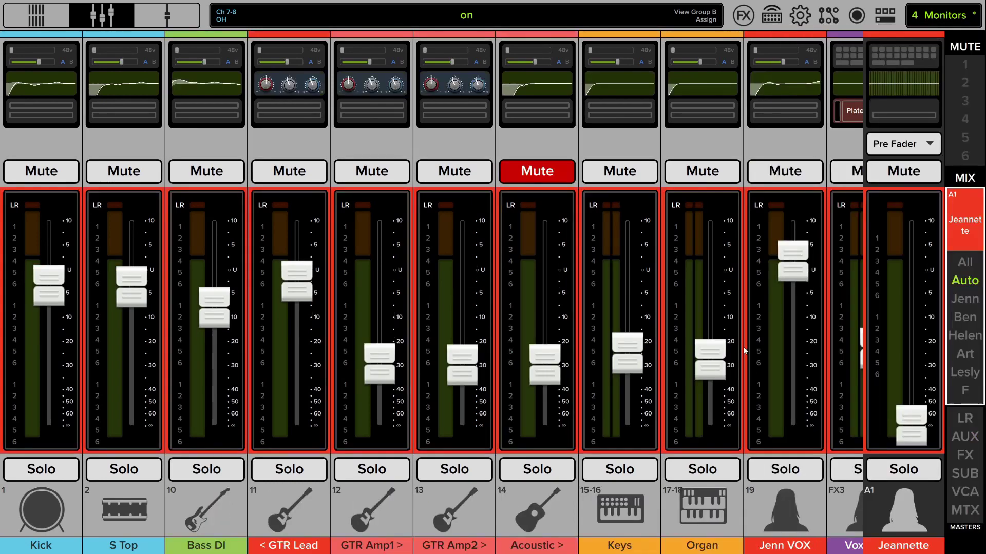
{"action": "left_click", "coordinate": [963, 282]}
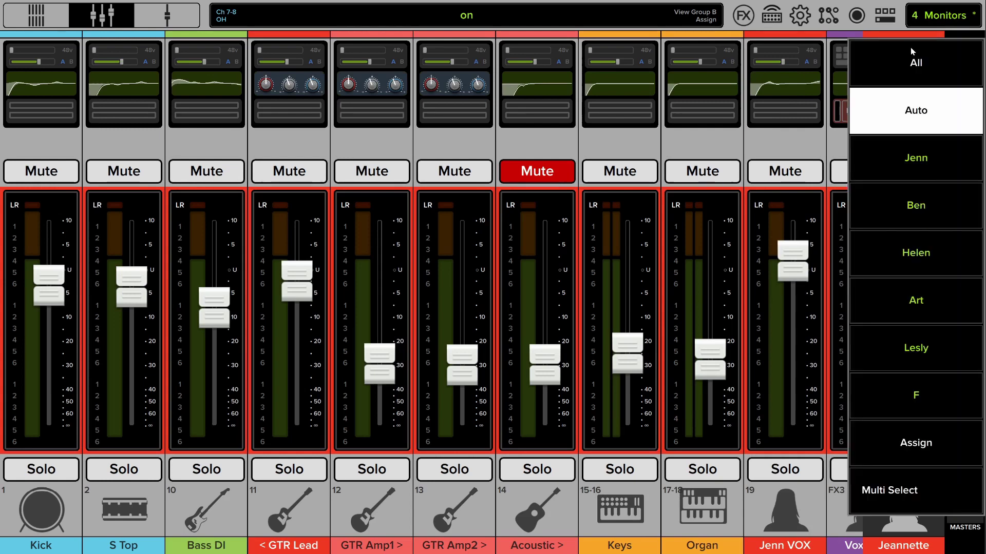
{"action": "left_click", "coordinate": [917, 66]}
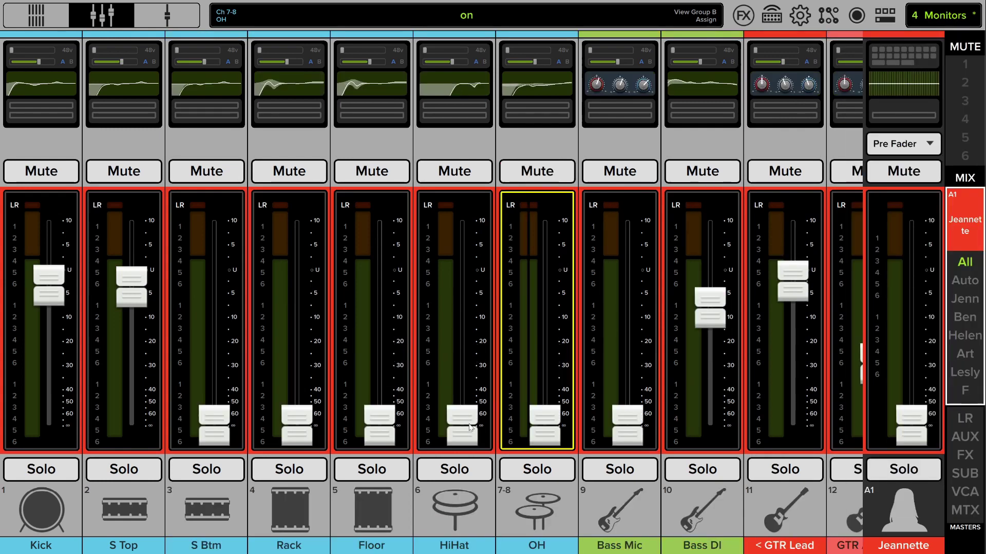
{"action": "left_click_drag", "start_coordinate": [470, 427], "coordinate": [469, 326]}
{"action": "left_click", "coordinate": [964, 262]}
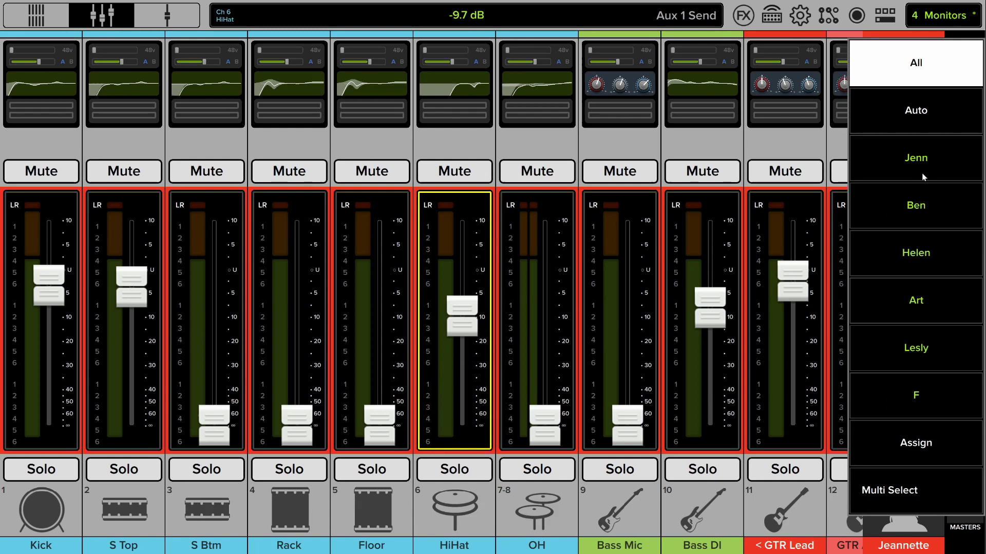
{"action": "left_click", "coordinate": [917, 119]}
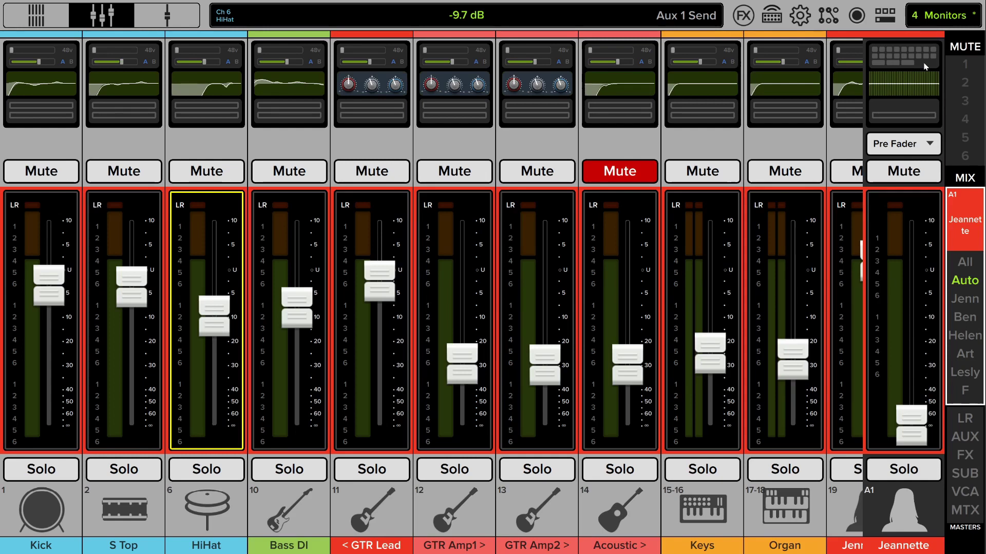
Recall snapshot 1 Start.
{"action": "left_click", "coordinate": [945, 23]}
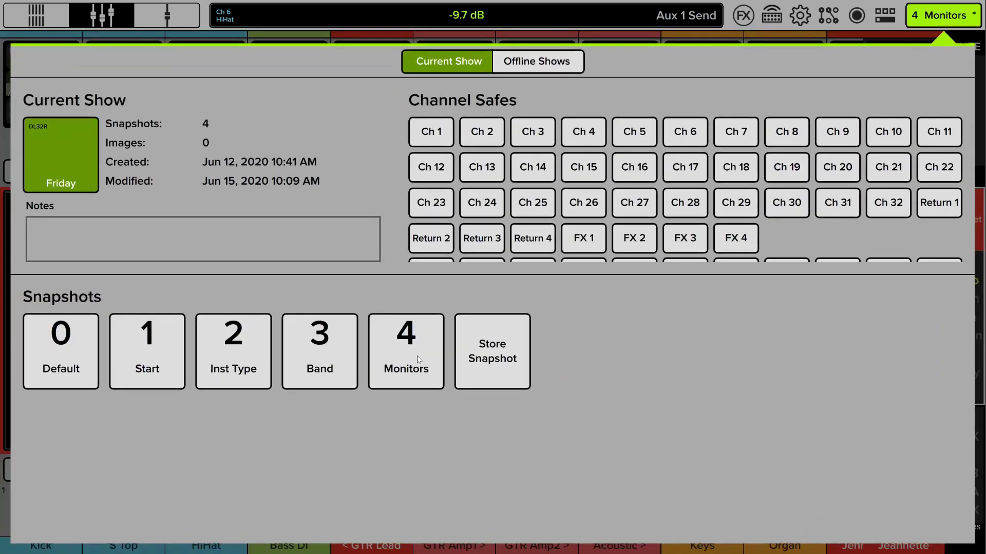
{"action": "left_click", "coordinate": [160, 372]}
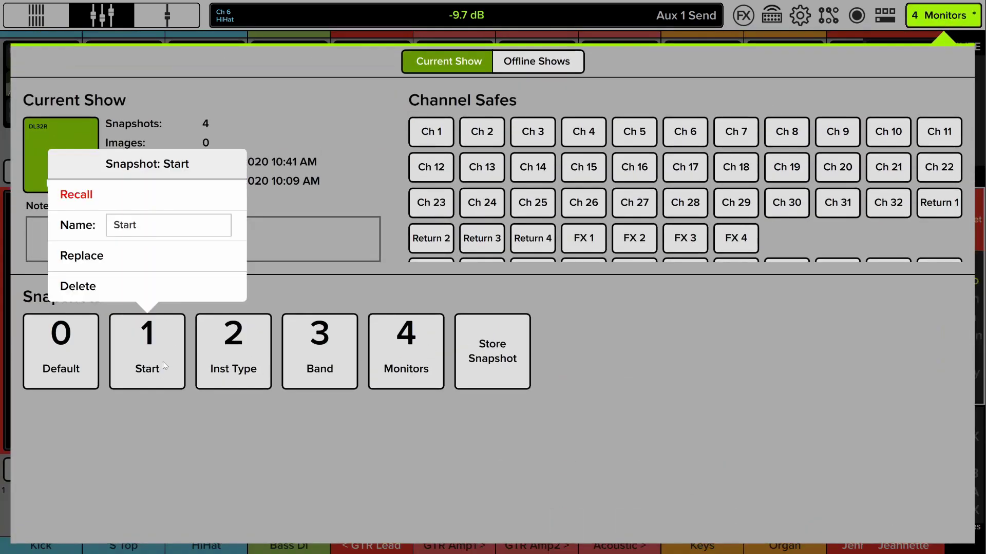
{"action": "left_click", "coordinate": [102, 198]}
{"action": "left_click", "coordinate": [501, 289]}
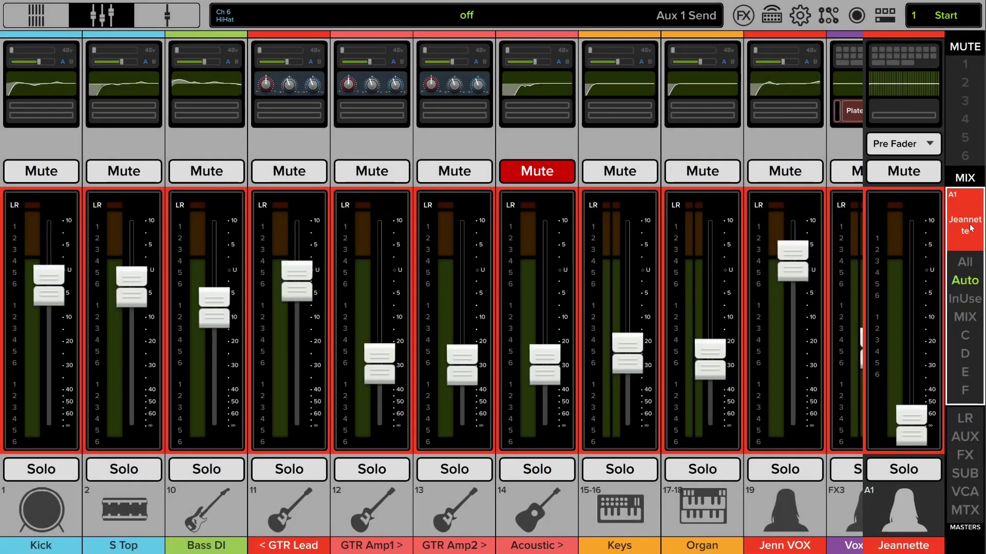
Try the InUse and MIX view groups, then return to the Auto view.
{"action": "left_click", "coordinate": [965, 300]}
{"action": "left_click", "coordinate": [917, 170]}
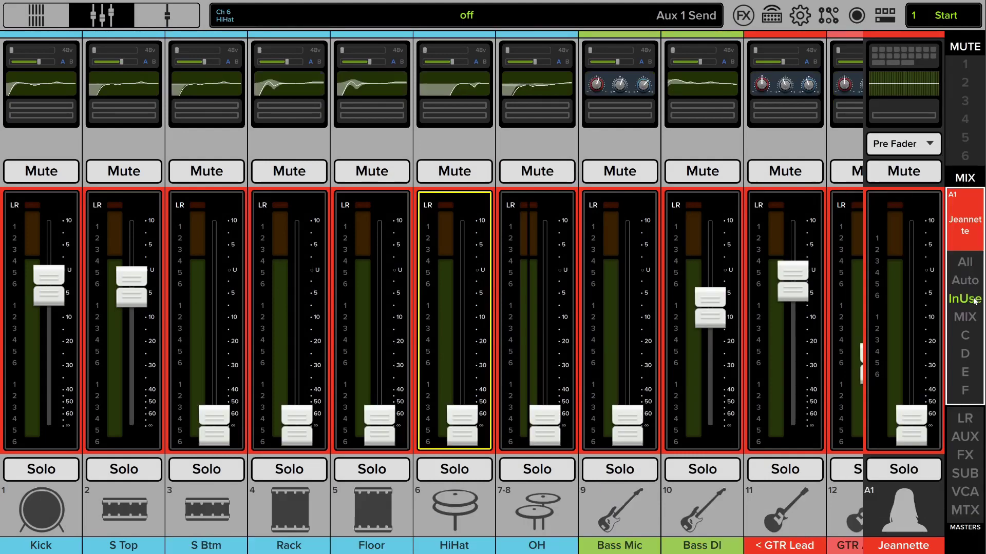
{"action": "left_click", "coordinate": [974, 300]}
{"action": "left_click", "coordinate": [924, 211]}
{"action": "left_click", "coordinate": [965, 290]}
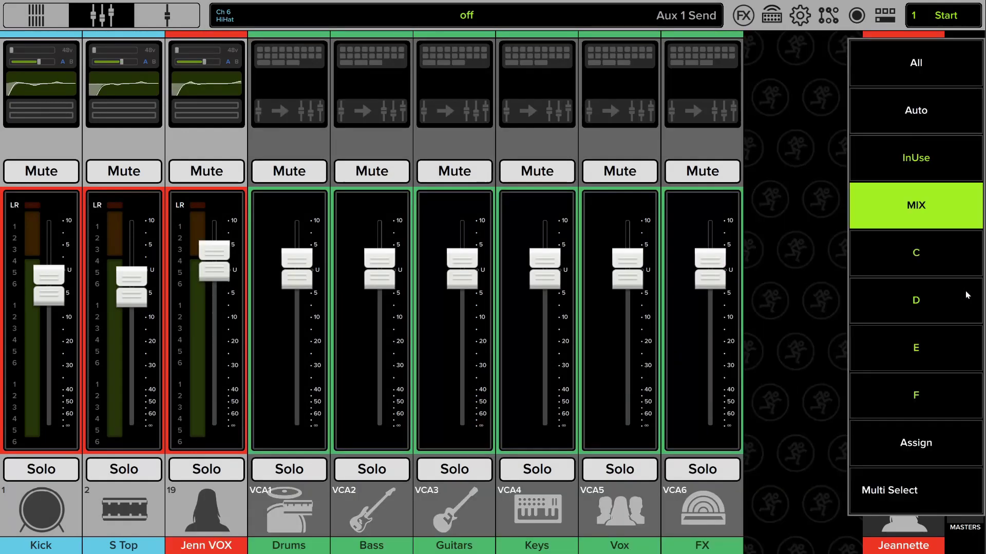
{"action": "left_click", "coordinate": [952, 111]}
Switch to aux mix A2 Ben and keep it in the Auto view.
{"action": "left_click", "coordinate": [950, 152]}
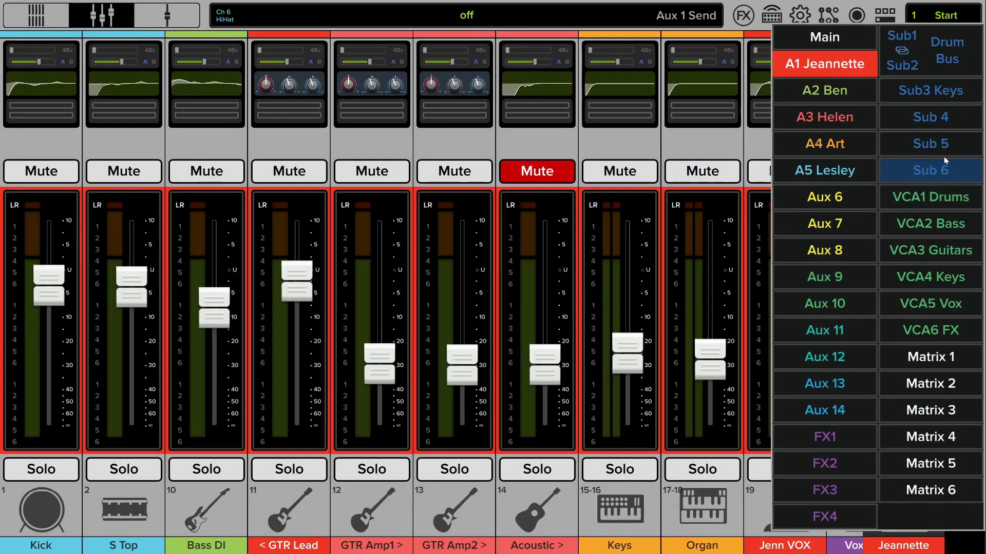
{"action": "left_click", "coordinate": [835, 92]}
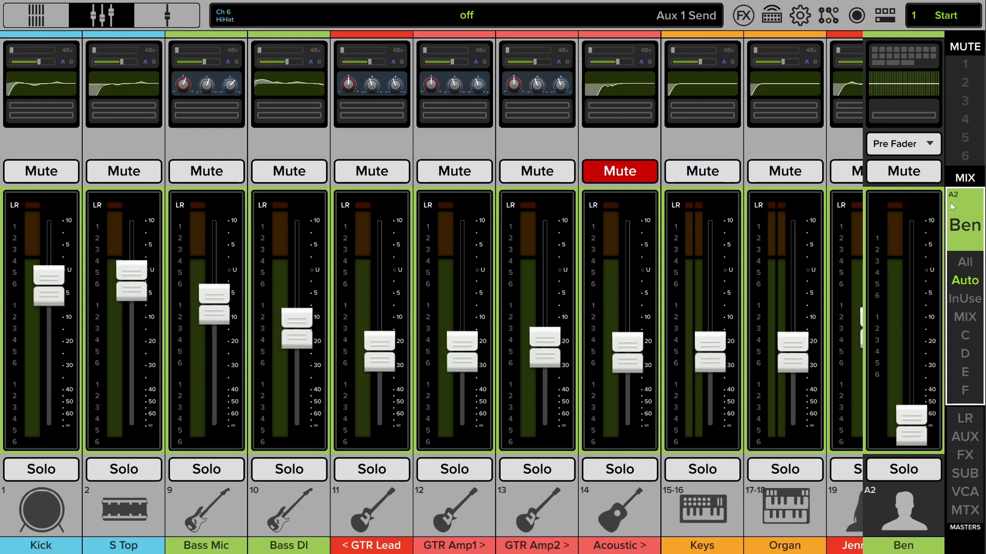
{"action": "left_click", "coordinate": [967, 283]}
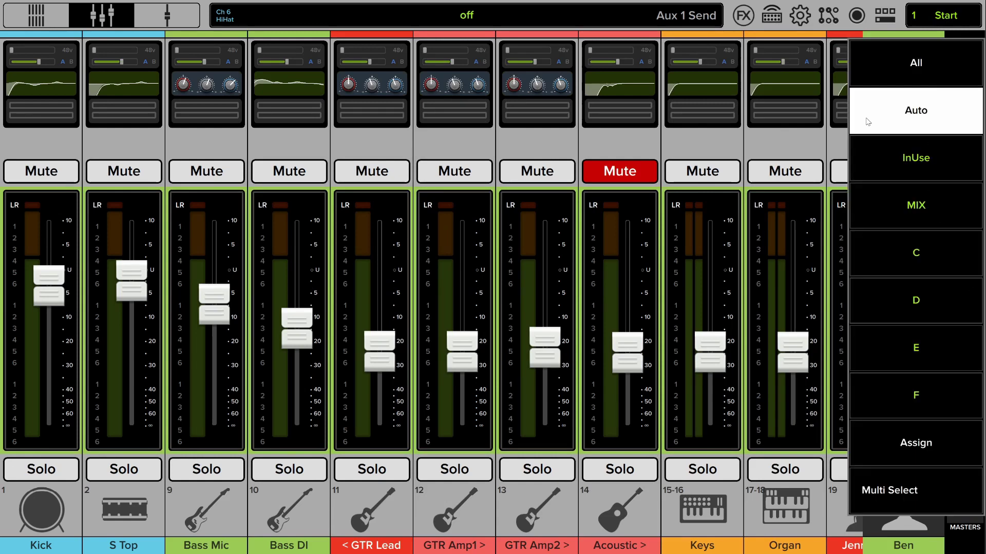
{"action": "left_click", "coordinate": [862, 131]}
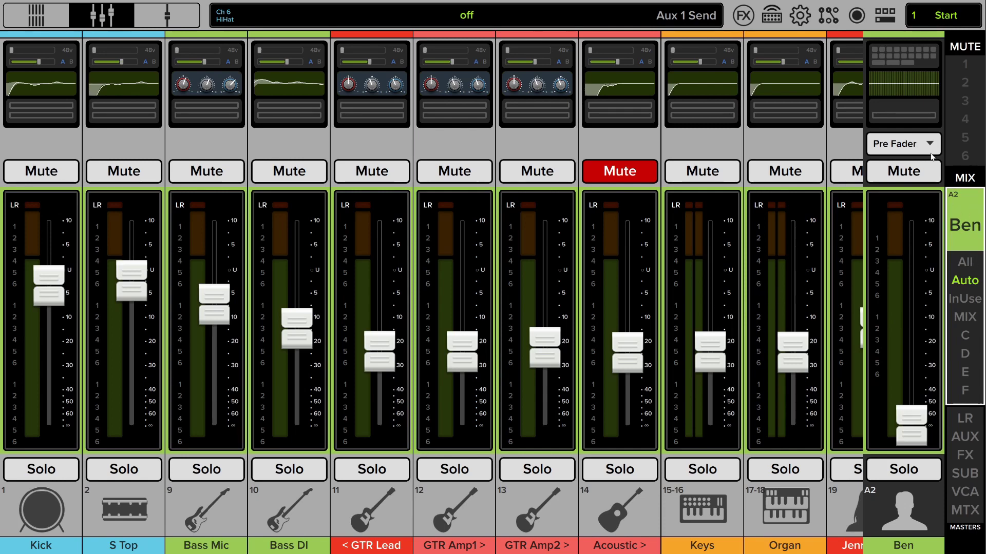
Recall snapshot 2 Inst Type.
{"action": "left_click", "coordinate": [943, 15]}
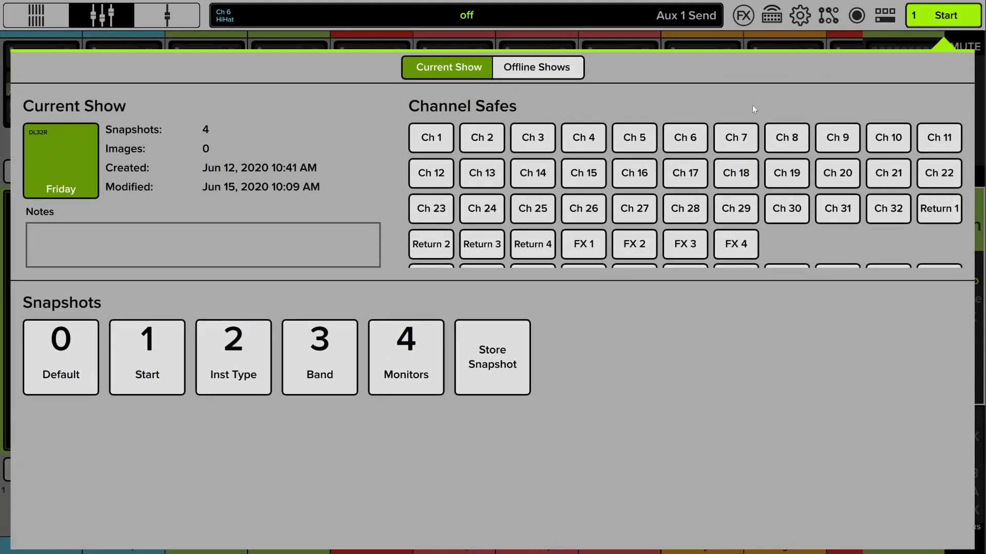
{"action": "left_click", "coordinate": [246, 331]}
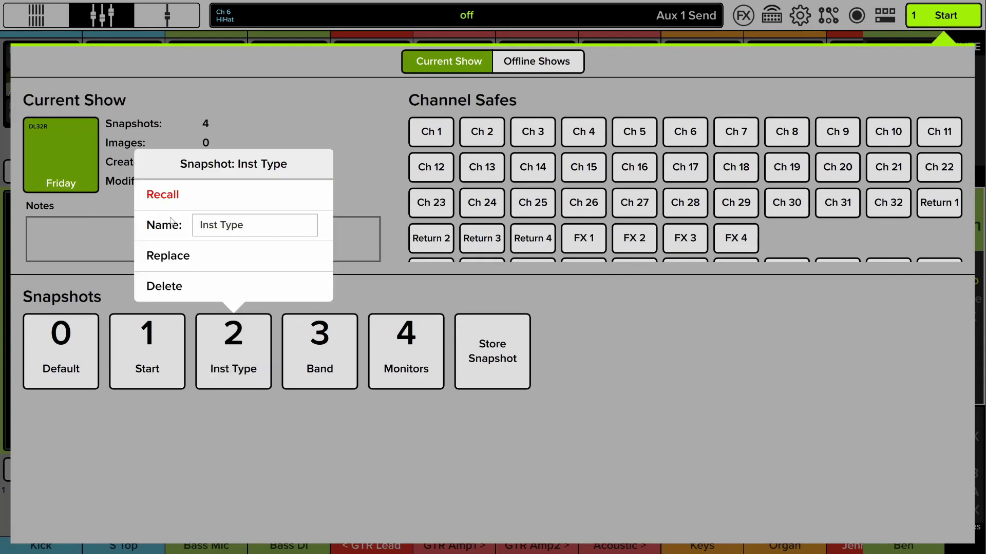
{"action": "left_click", "coordinate": [165, 201]}
{"action": "left_click", "coordinate": [512, 288]}
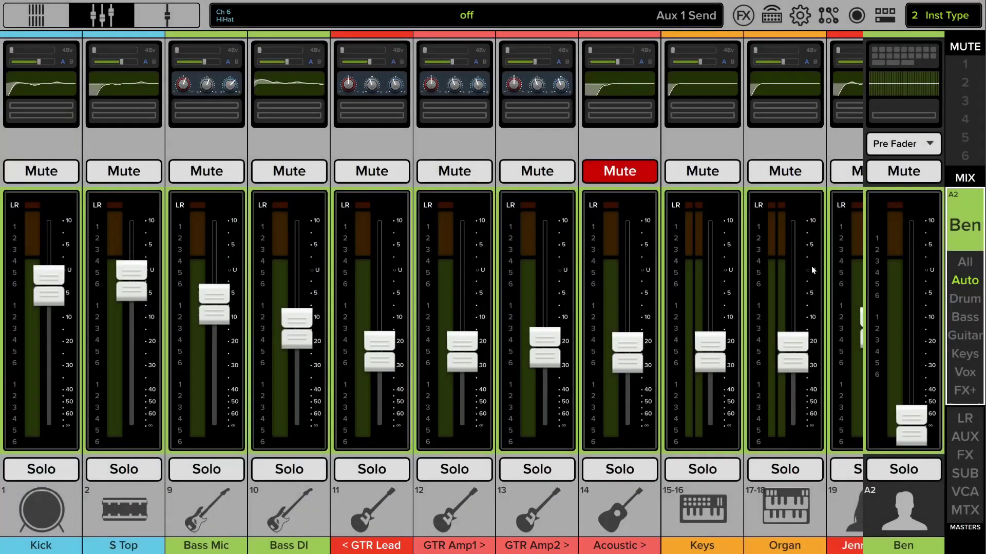
Show the Bass, Guitar, then Keys view groups in Ben's A2 mix.
{"action": "left_click", "coordinate": [968, 308]}
{"action": "left_click", "coordinate": [914, 211]}
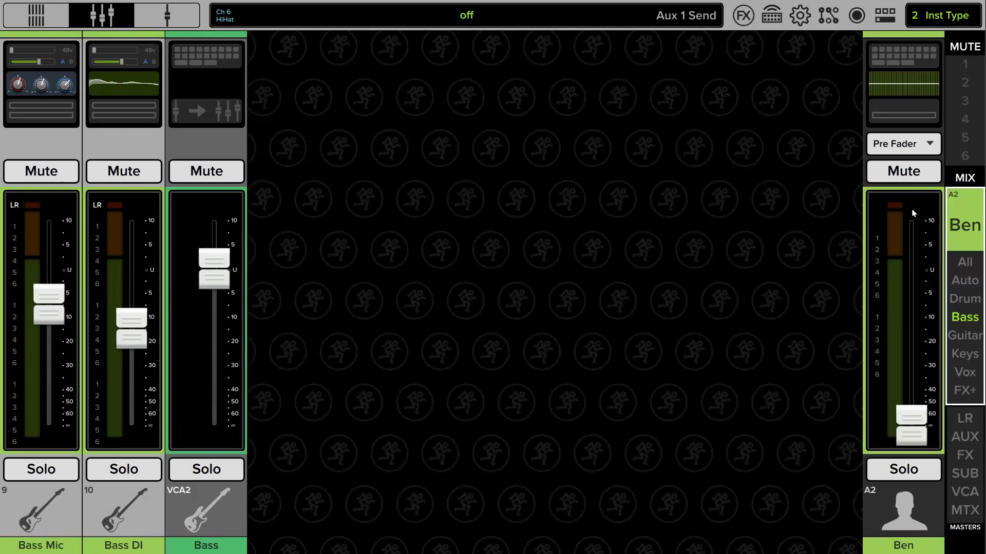
{"action": "left_click", "coordinate": [972, 348]}
{"action": "left_click", "coordinate": [919, 266]}
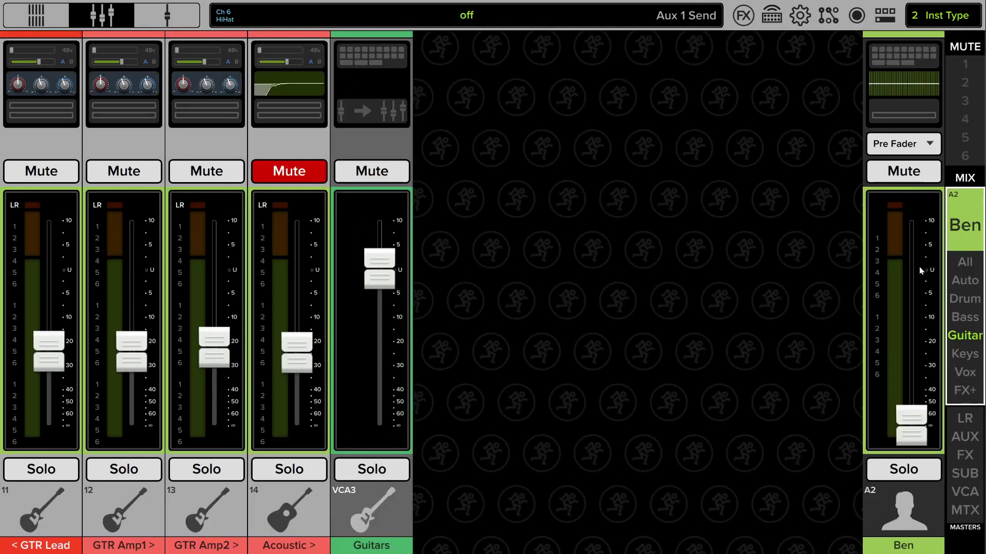
{"action": "left_click", "coordinate": [962, 342]}
{"action": "left_click", "coordinate": [911, 309]}
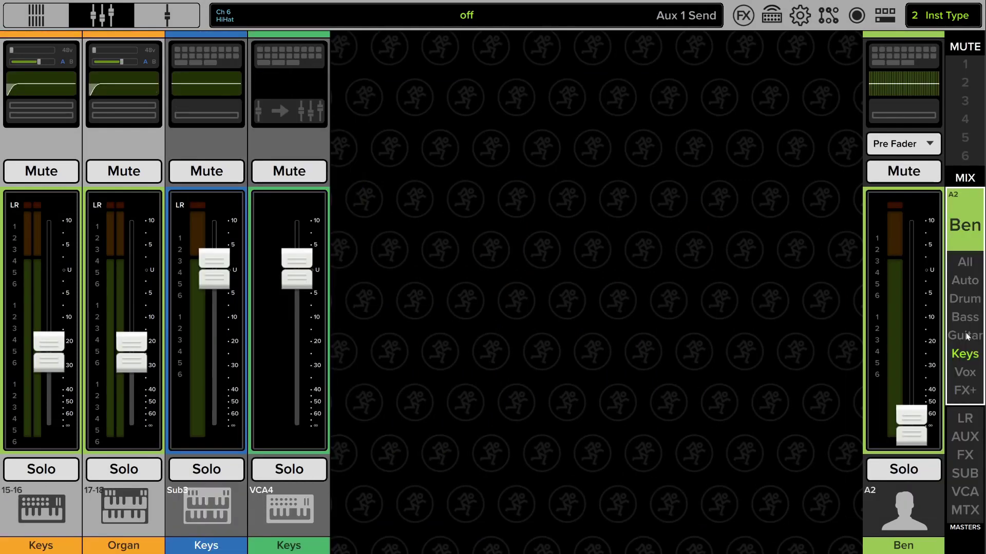
{"action": "left_click", "coordinate": [966, 336]}
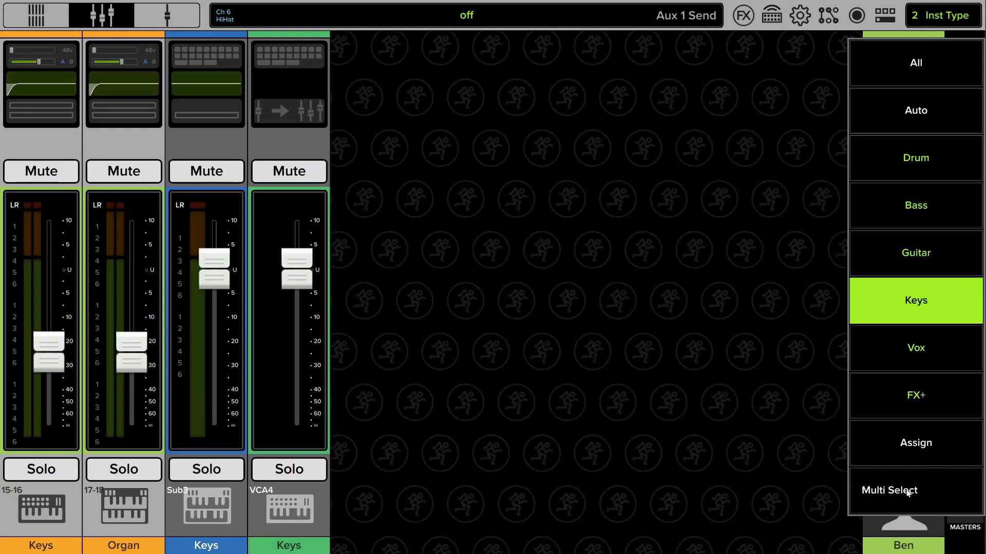
Enable Multi Select and add the Guitar and Bass groups alongside Keys.
{"action": "left_click", "coordinate": [907, 493]}
{"action": "left_click", "coordinate": [908, 264]}
{"action": "left_click", "coordinate": [898, 212]}
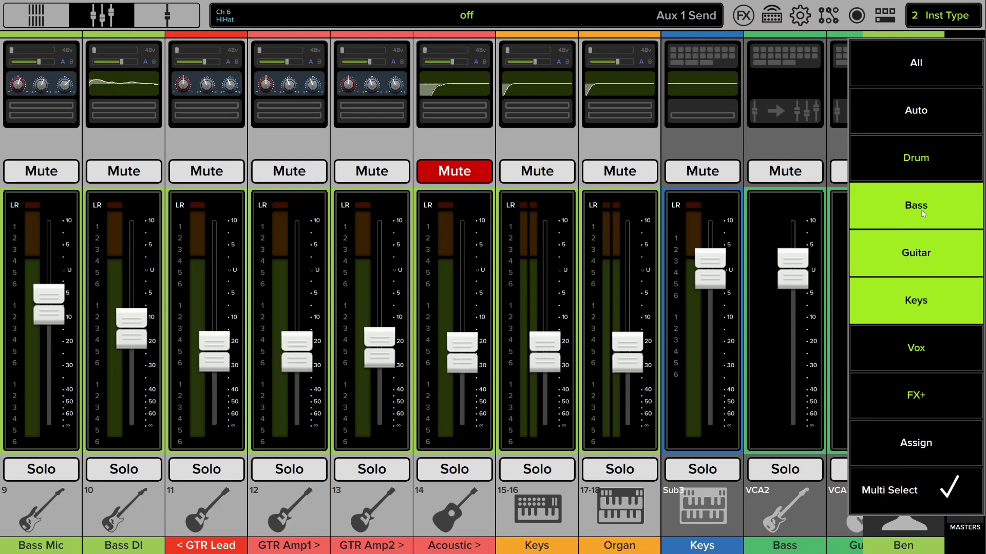
{"action": "left_click", "coordinate": [739, 384]}
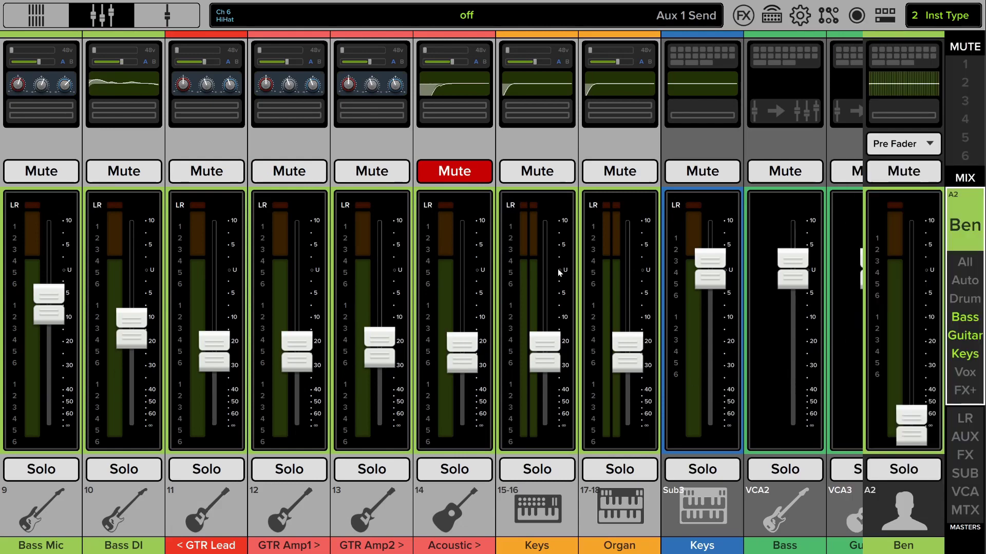
{"action": "scroll", "coordinate": [559, 272], "scroll_direction": "right", "scroll_amount": 3}
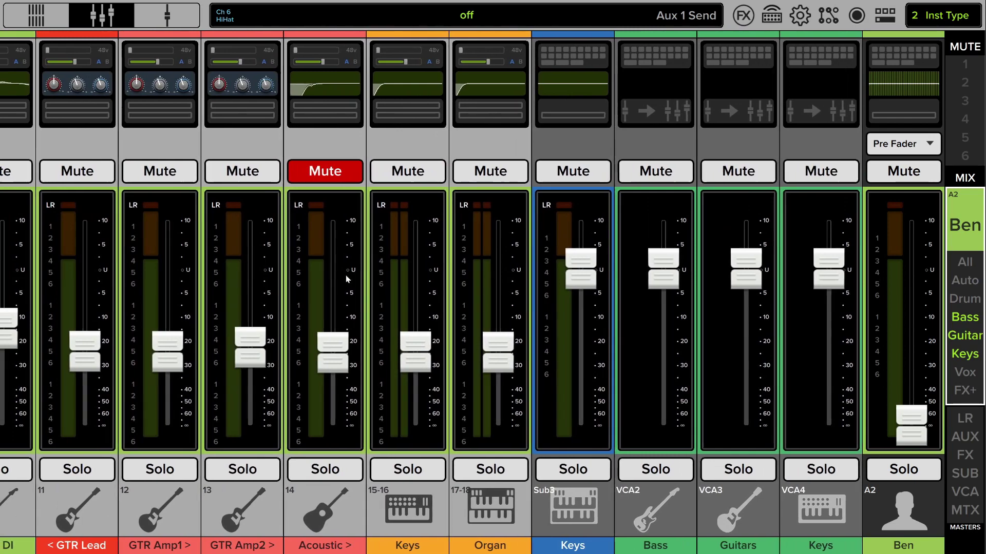
{"action": "scroll", "coordinate": [347, 278], "scroll_direction": "left", "scroll_amount": 3}
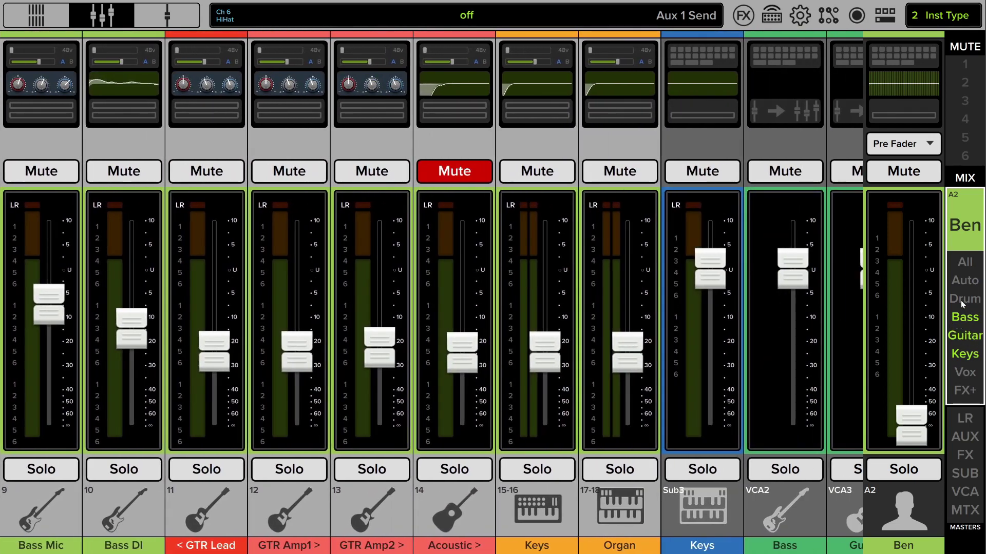
Add the Drum group and remove Guitar and Keys, leaving Drum and Bass shown.
{"action": "left_click", "coordinate": [962, 302]}
{"action": "left_click", "coordinate": [919, 157]}
{"action": "left_click", "coordinate": [926, 241]}
{"action": "left_click", "coordinate": [930, 303]}
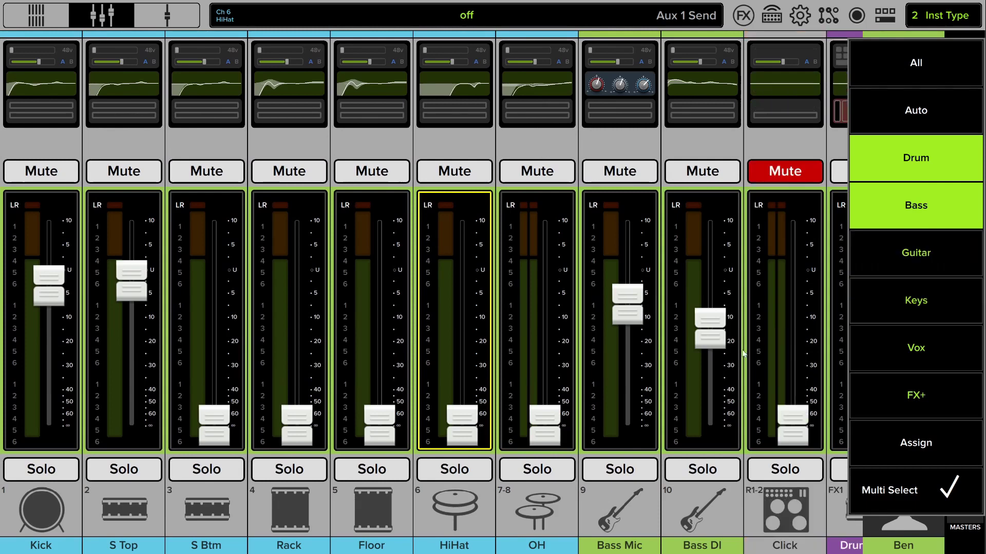
{"action": "left_click", "coordinate": [724, 279]}
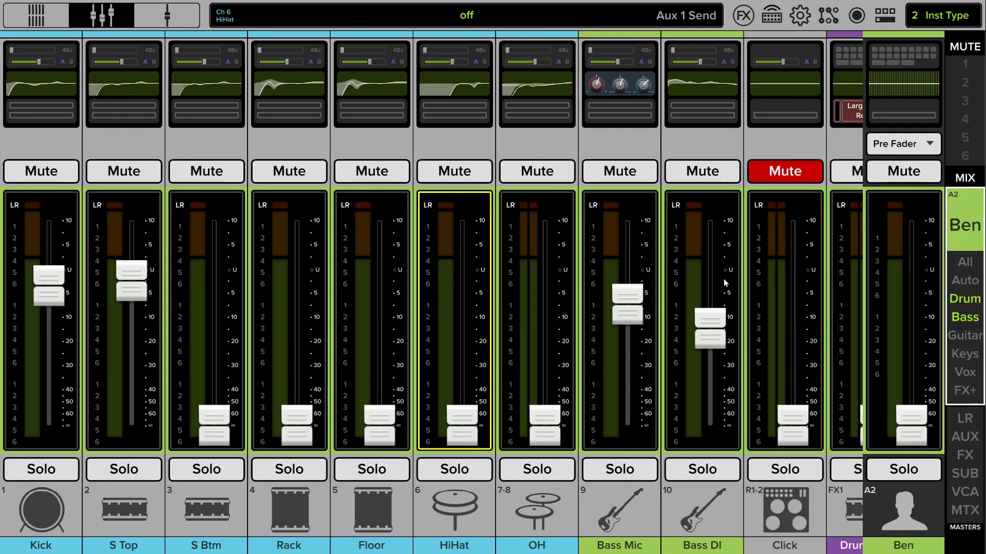
Switch the view group from the combined Drum and Bass selection back to All.
{"action": "left_click", "coordinate": [972, 345]}
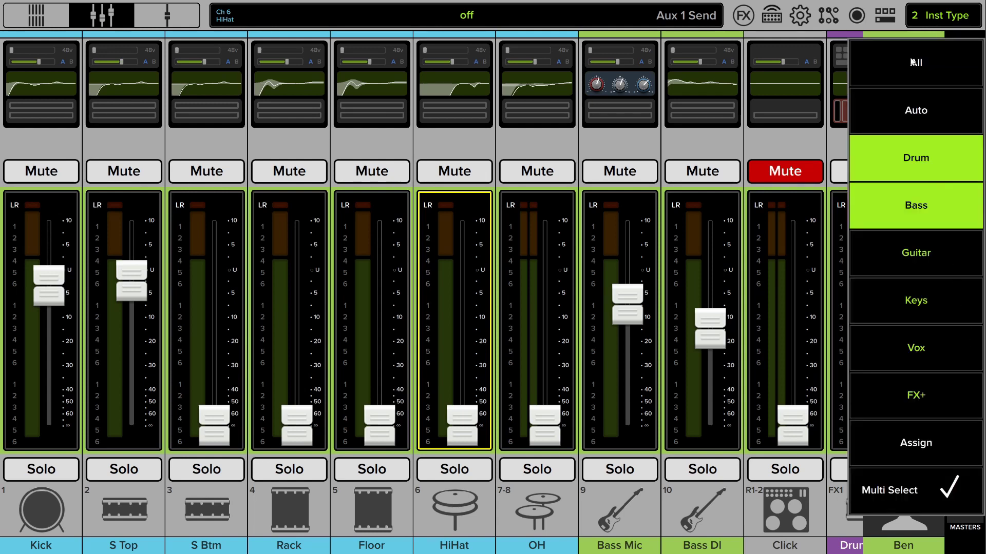